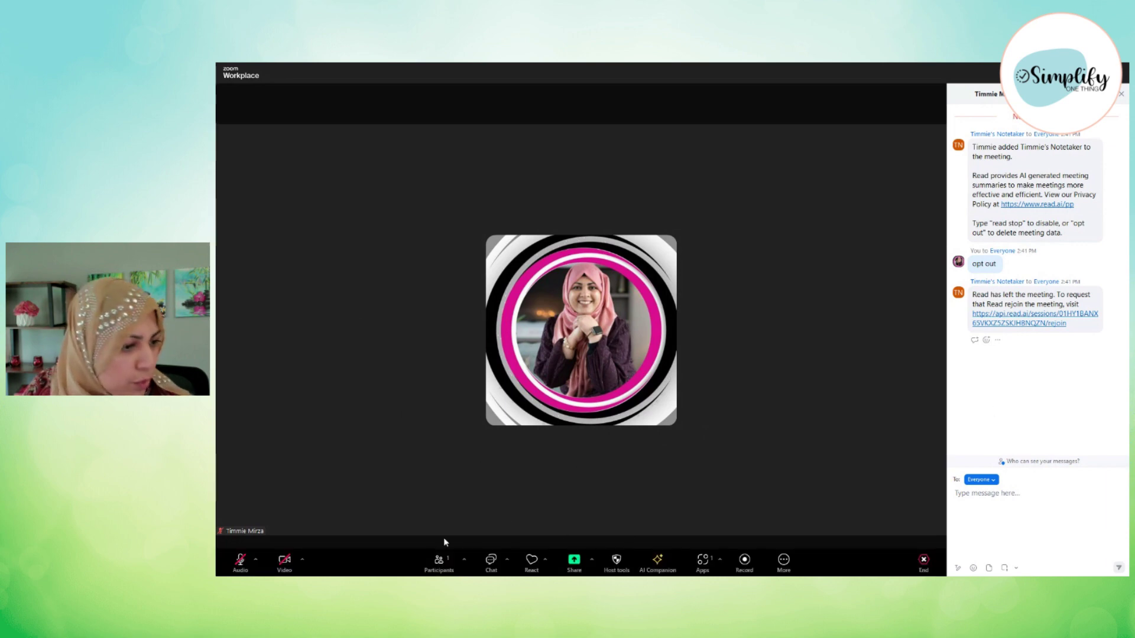
Close the meeting chat and bring up the live broadcasting option for a Custom Live Streaming Service.
left_click(488, 565)
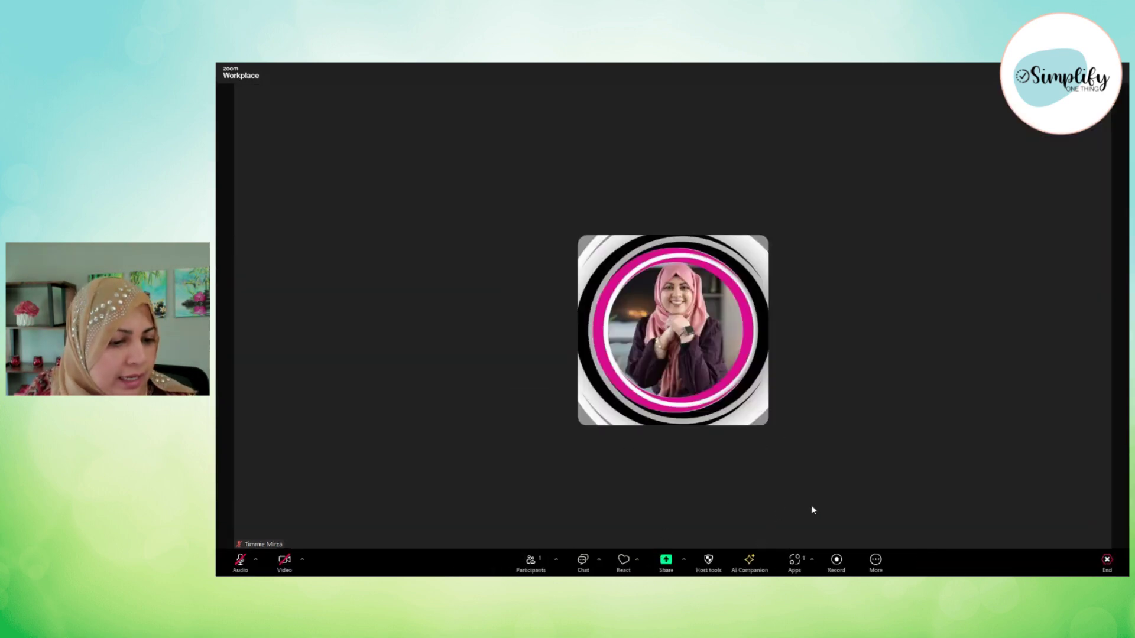
left_click(877, 564)
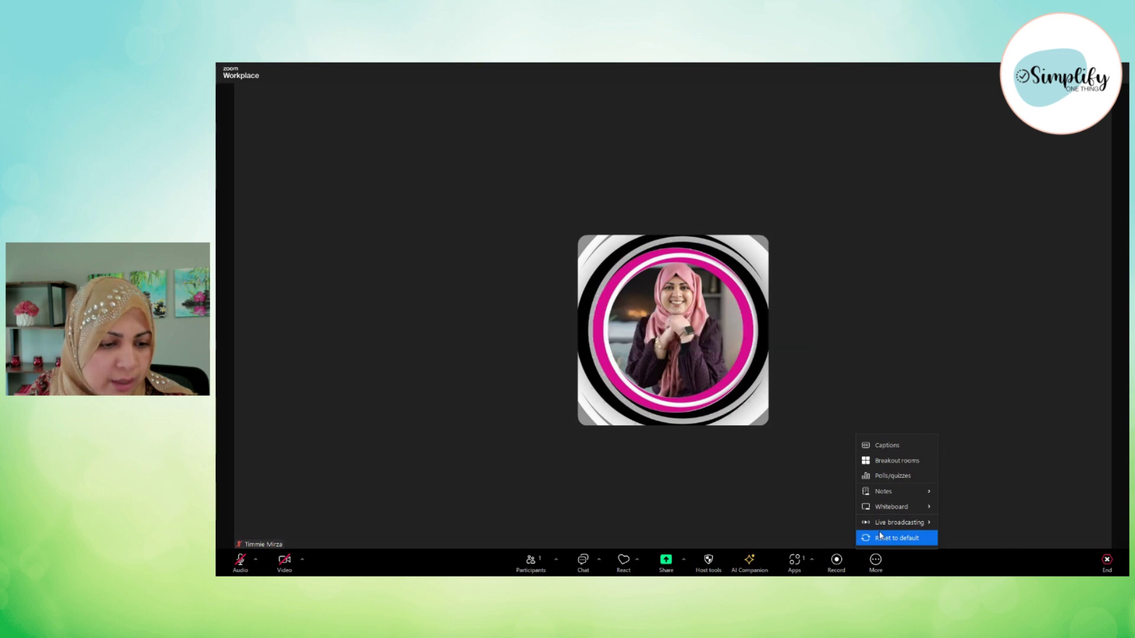
mouse_move(885, 528)
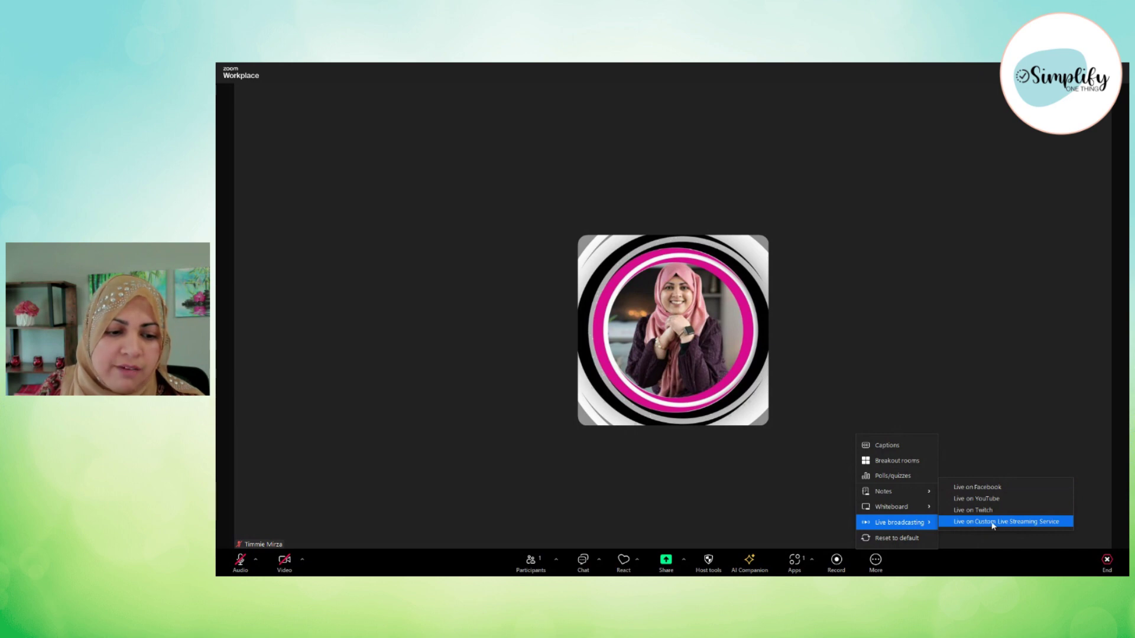
left_click(1034, 523)
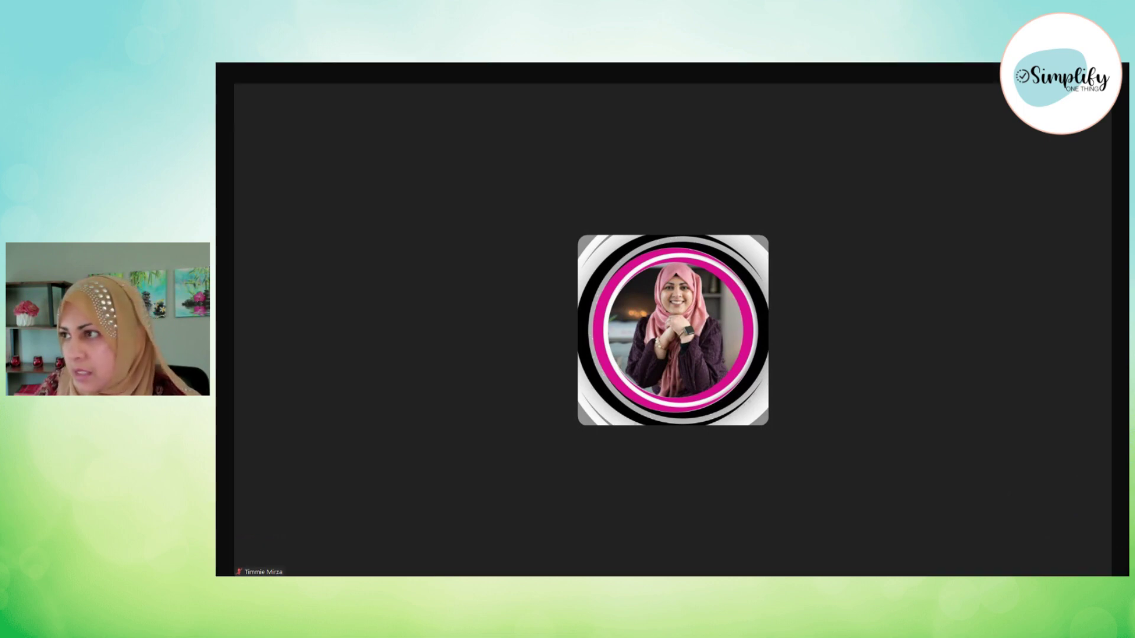
Switch to the Zoom web portal in a maximized browser window and search the account settings for "livestream".
left_click_drag(1126, 204, 916, 121)
left_click(1067, 119)
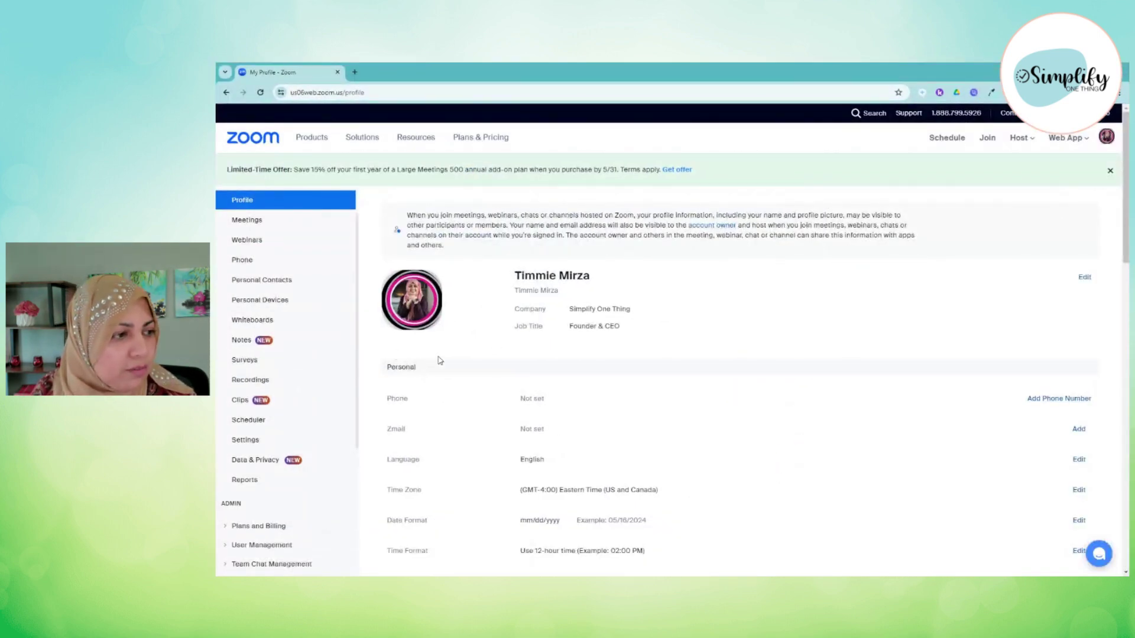
left_click(252, 444)
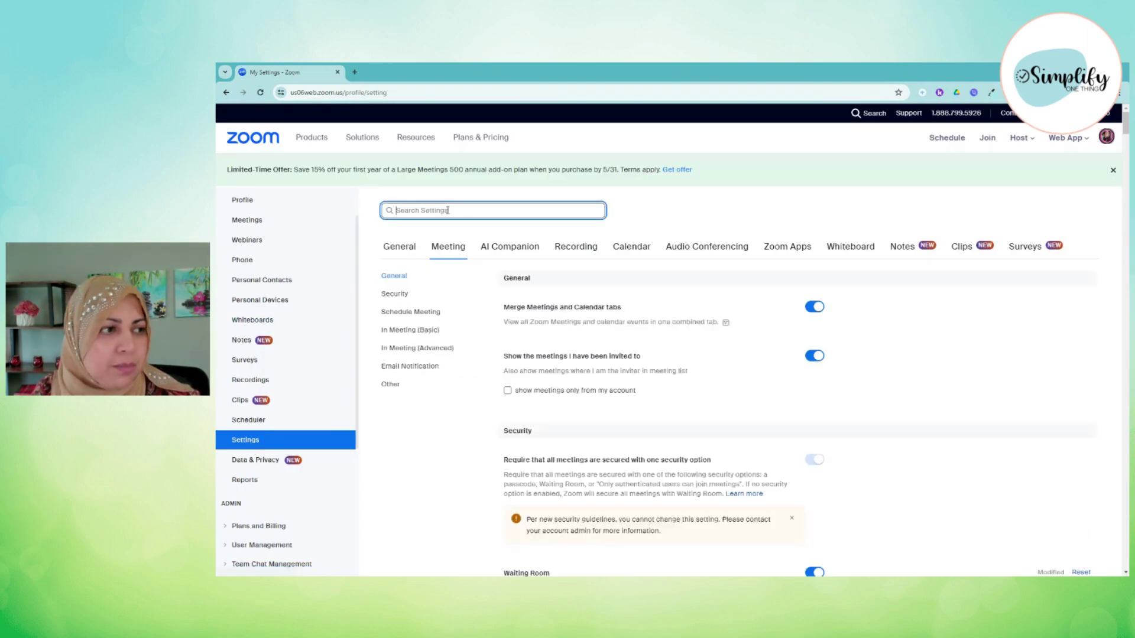
left_click(487, 213)
type("live")
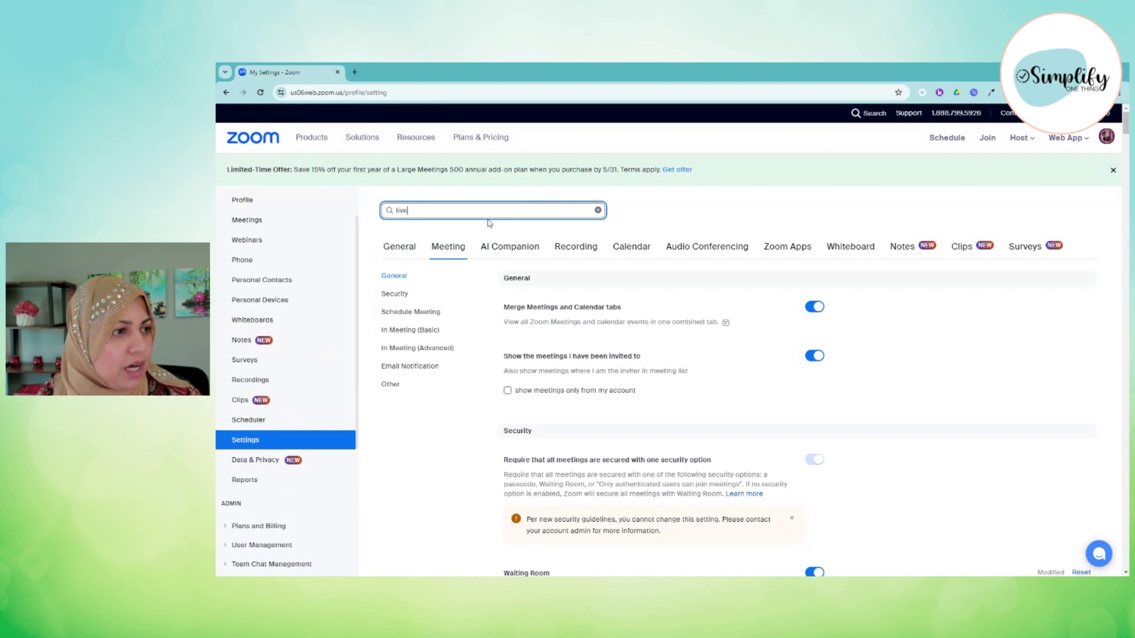
type("stream")
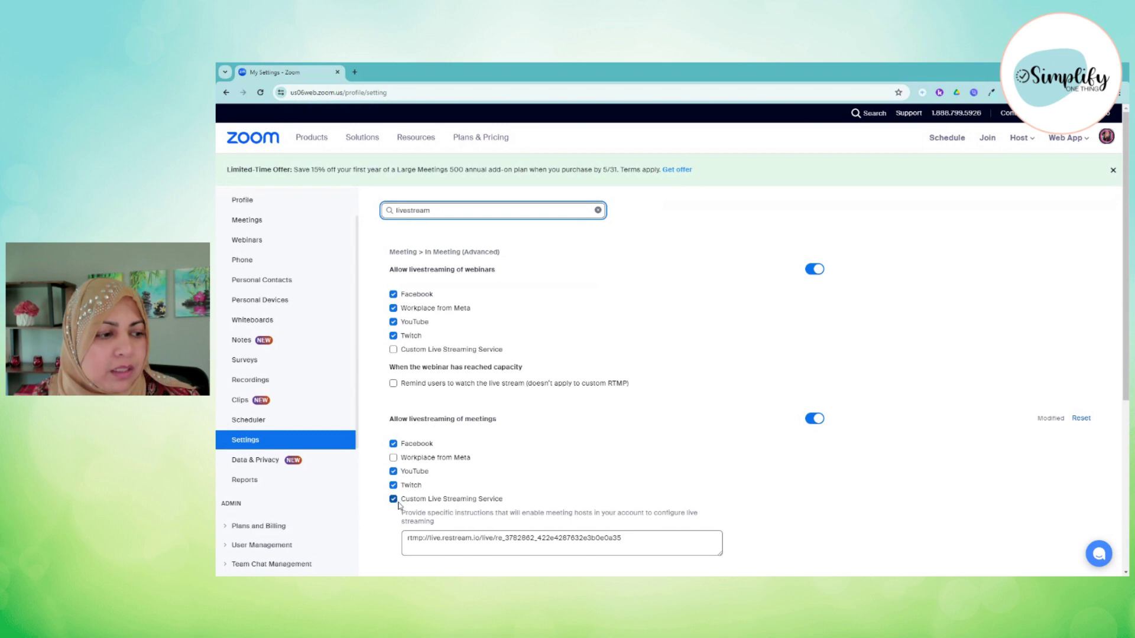
Enable Custom Live Streaming Service under Allow livestreaming of webinars and save the setting.
scroll(397, 507, "down", 1)
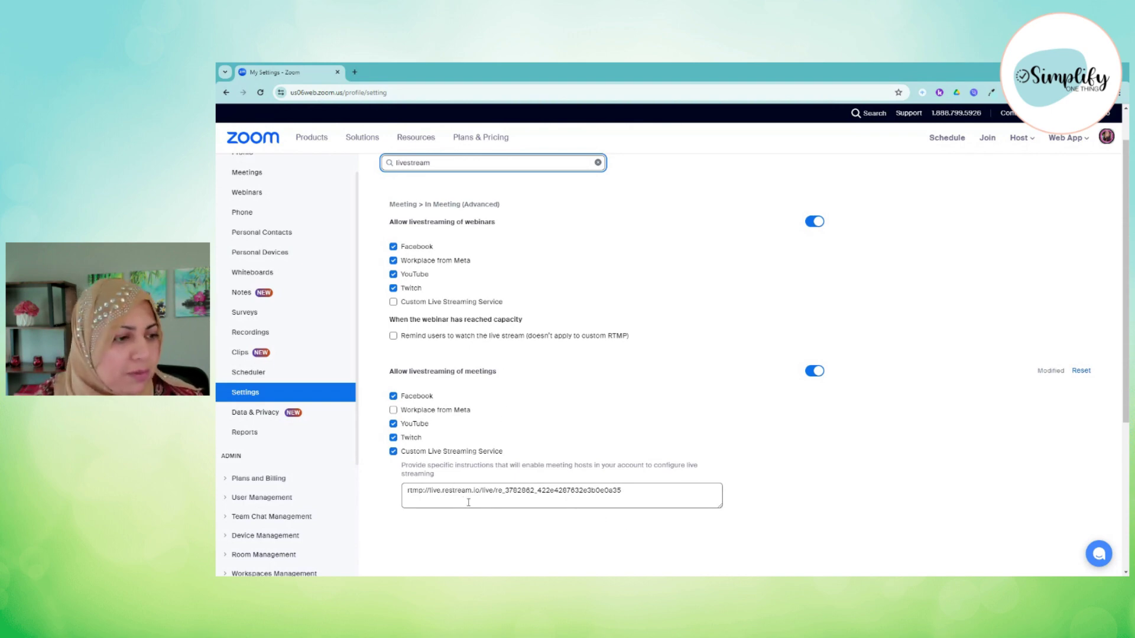
left_click(393, 303)
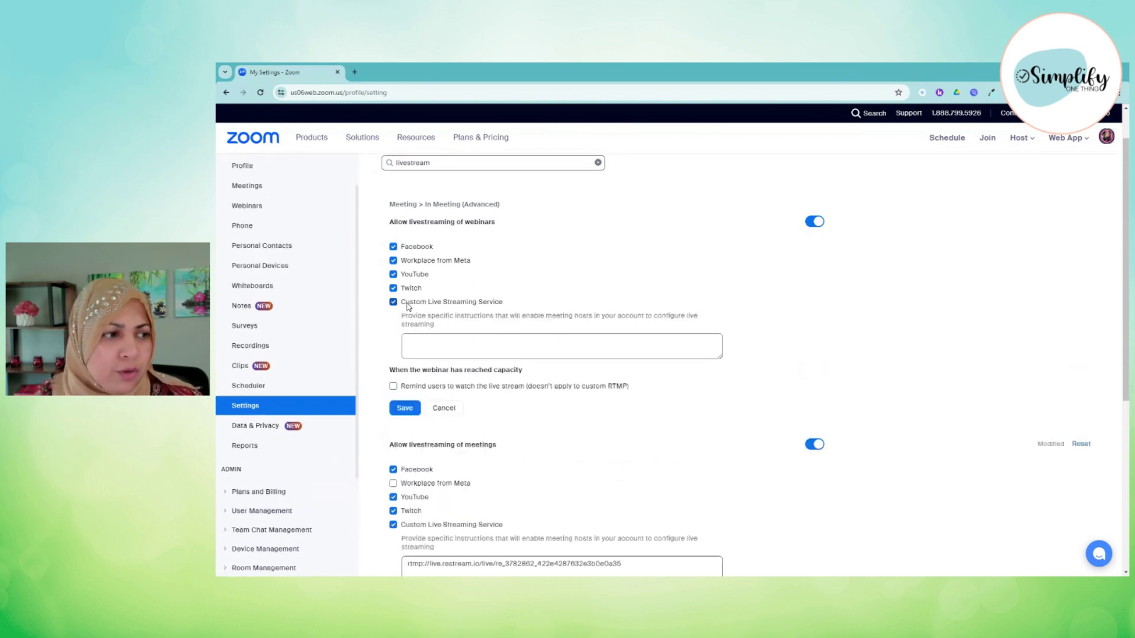
scroll(502, 321, "down", 2)
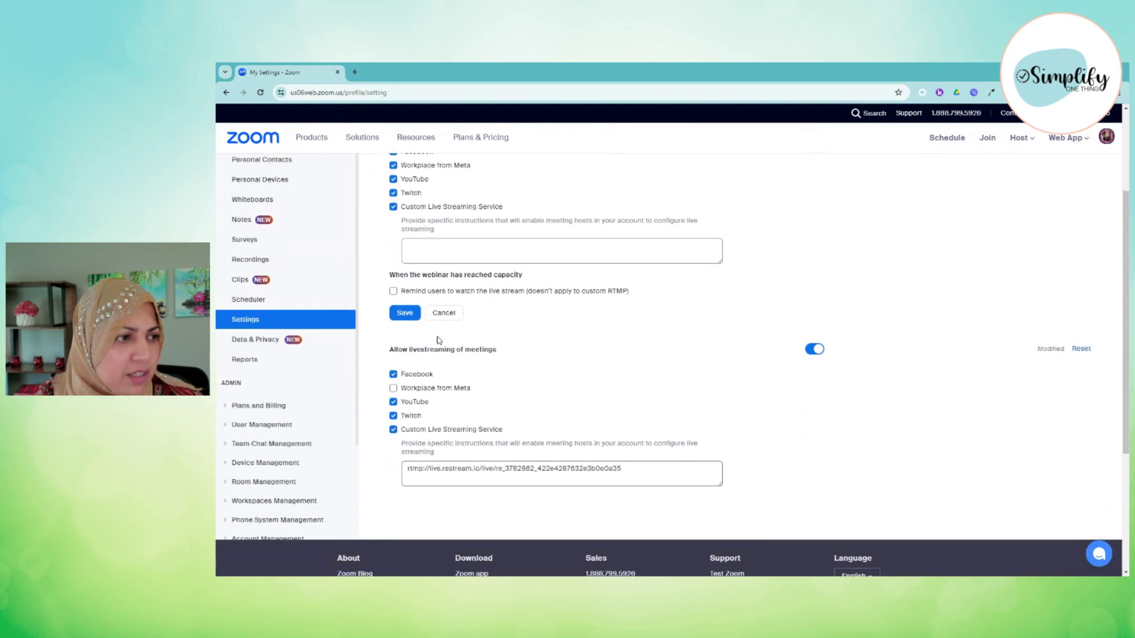
left_click(410, 318)
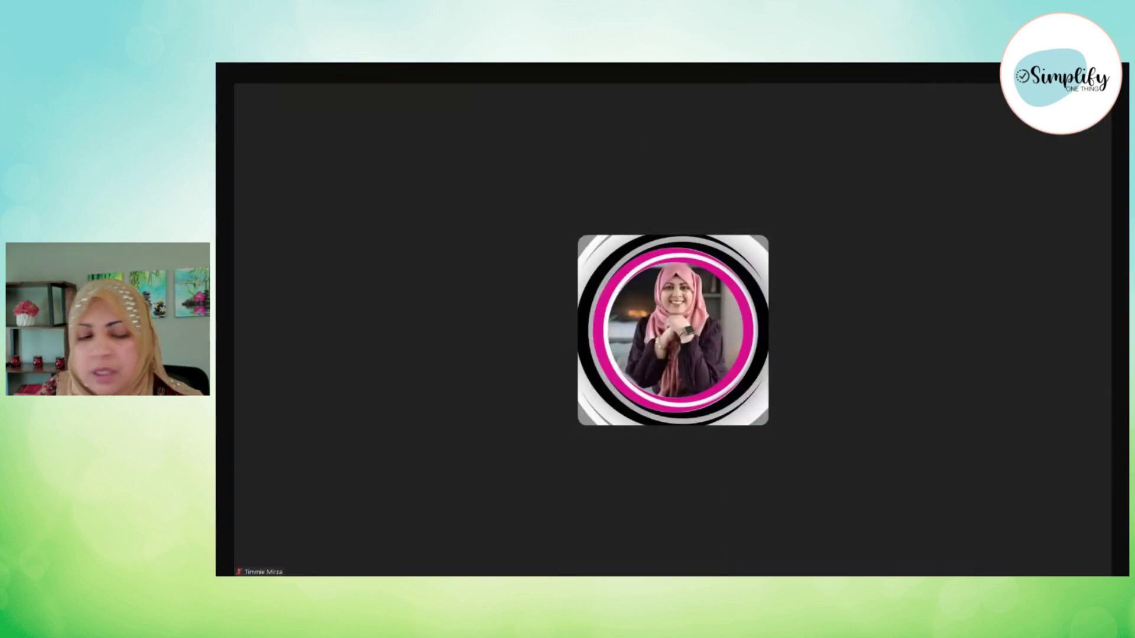
Back in the Zoom meeting, start Live on Custom Live Streaming Service and maximize the broadcast form's browser window.
left_click(875, 562)
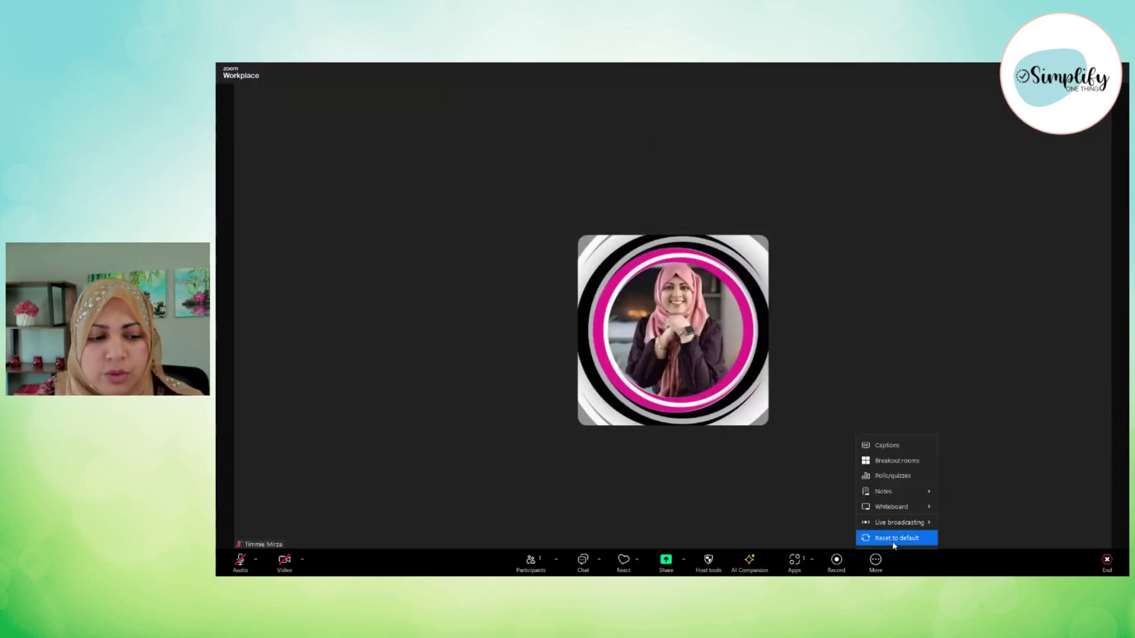
mouse_move(905, 523)
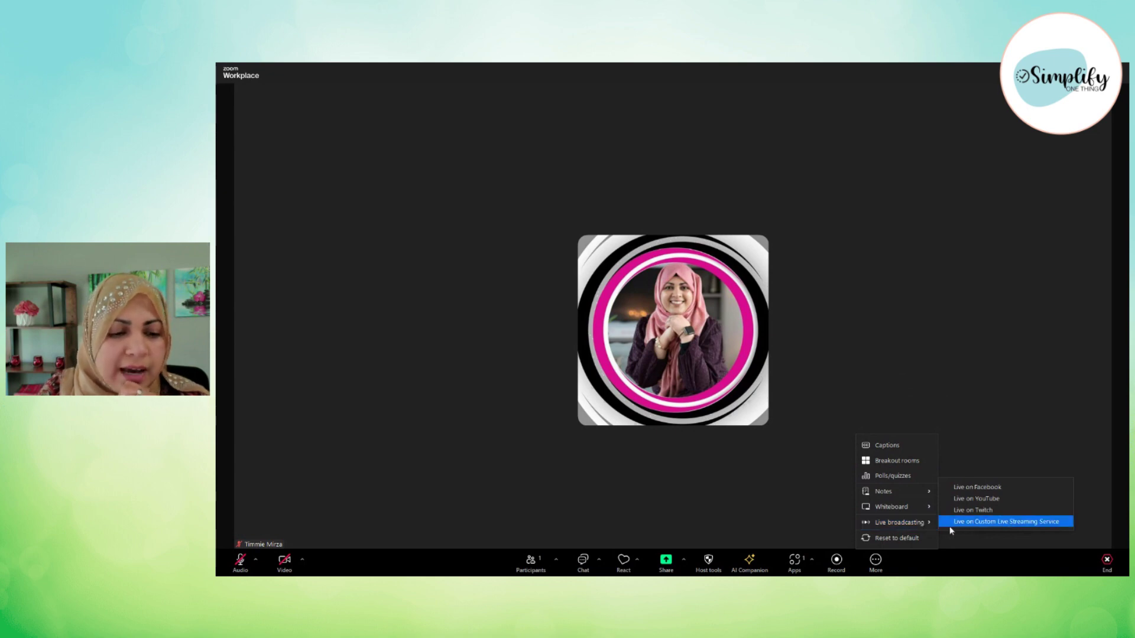
left_click(999, 522)
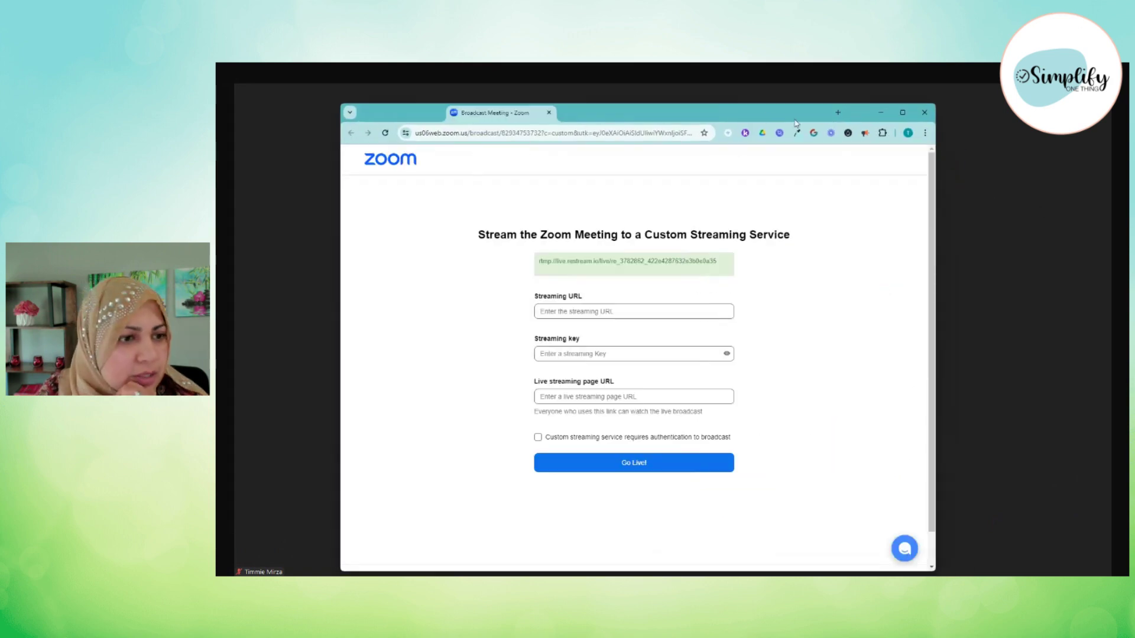
left_click(903, 113)
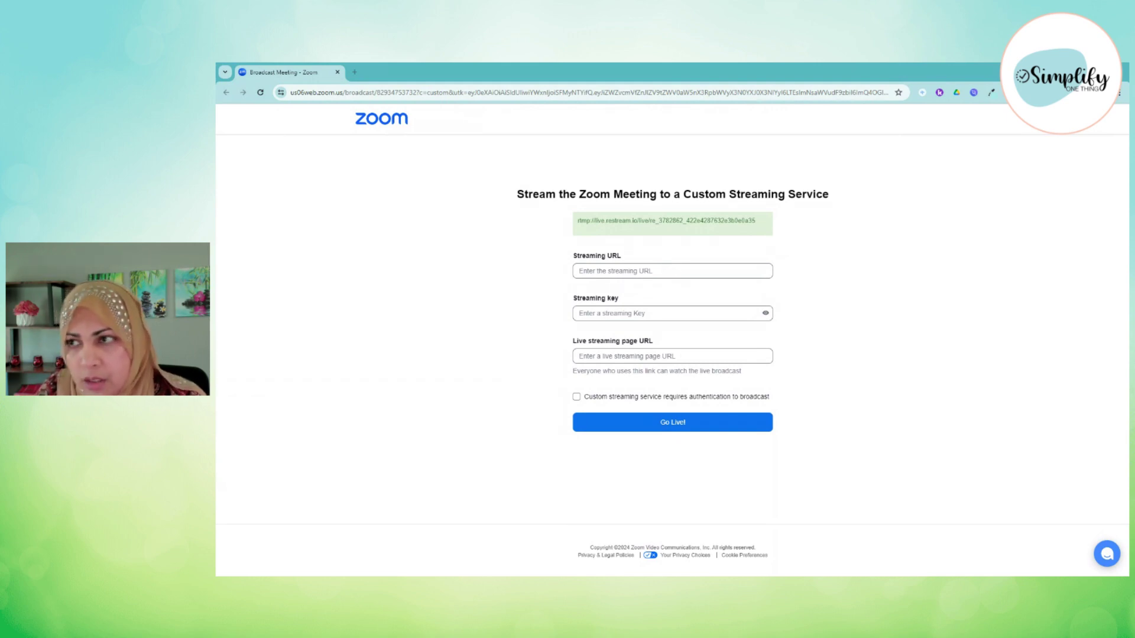
Bring the private Facebook group into the browser, begin a Live video from its post composer and choose Go live.
left_click_drag(1126, 189, 568, 73)
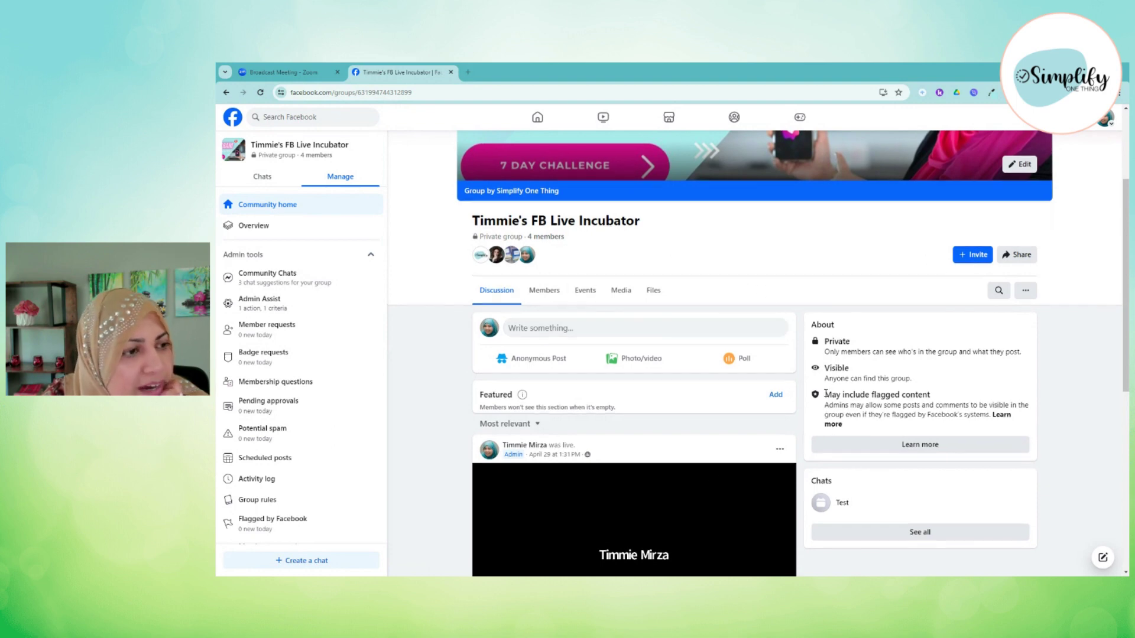
scroll(558, 429, "up", 2)
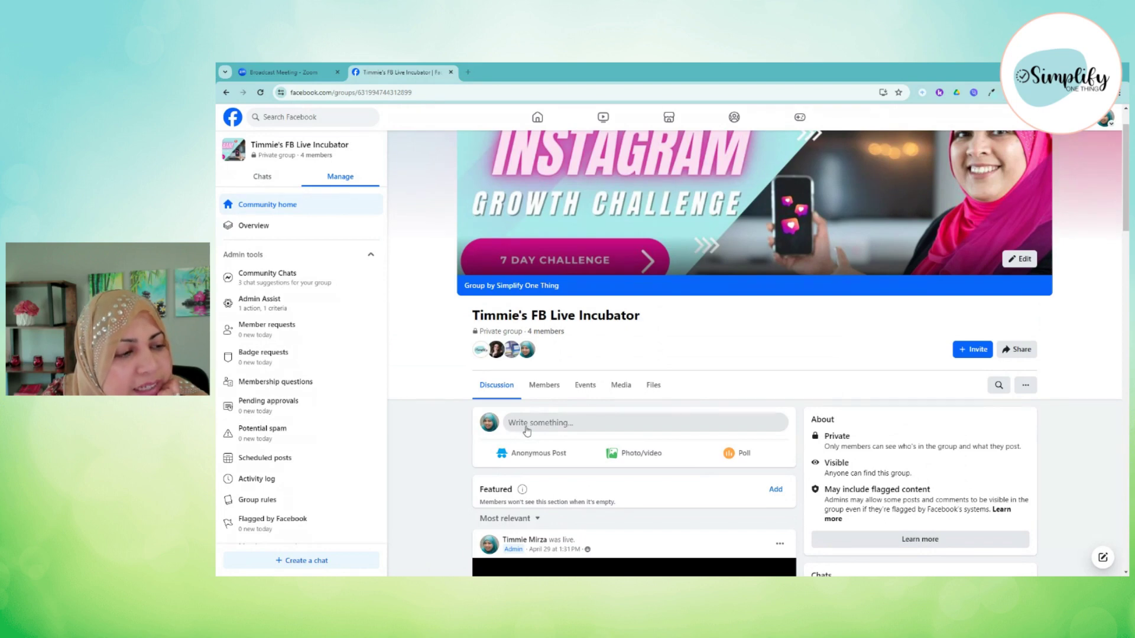
left_click(564, 423)
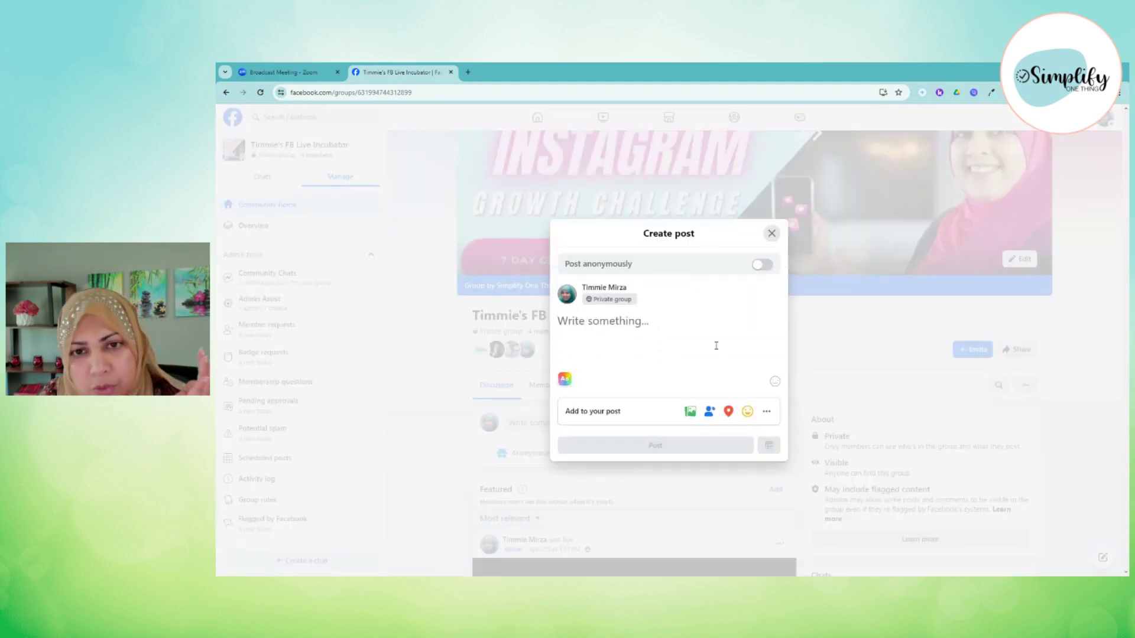
left_click(767, 413)
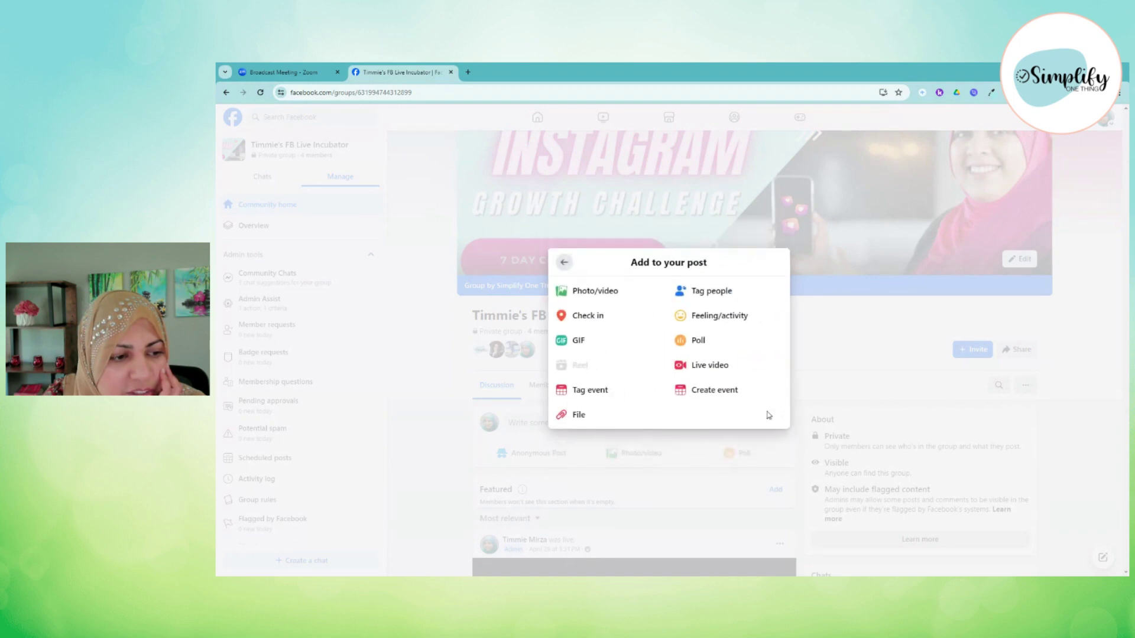
left_click(564, 263)
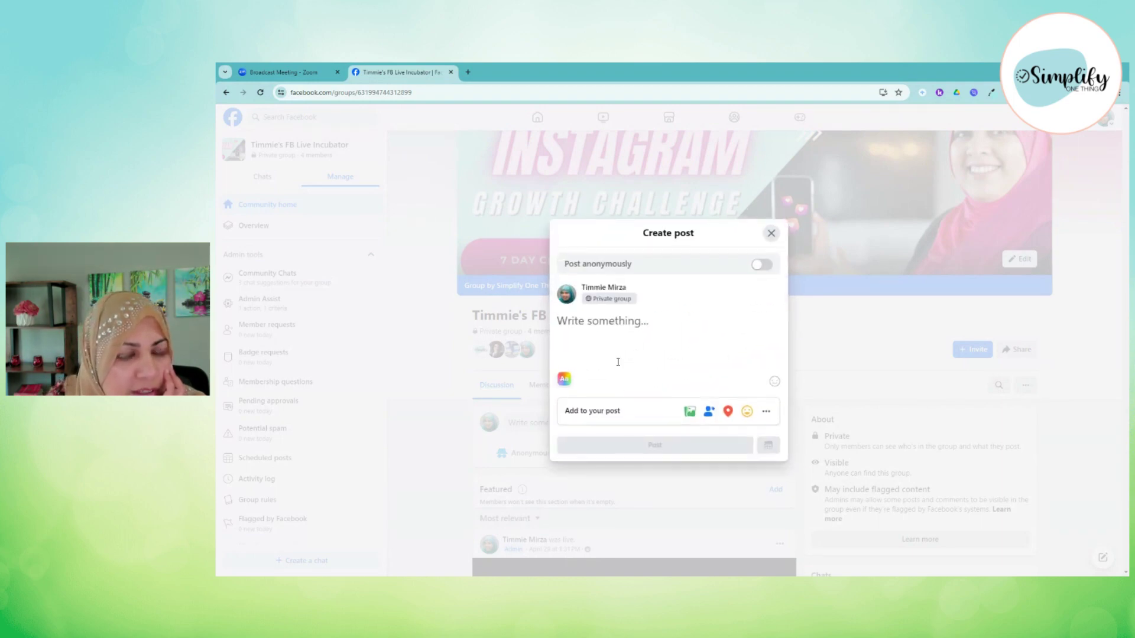
left_click(767, 414)
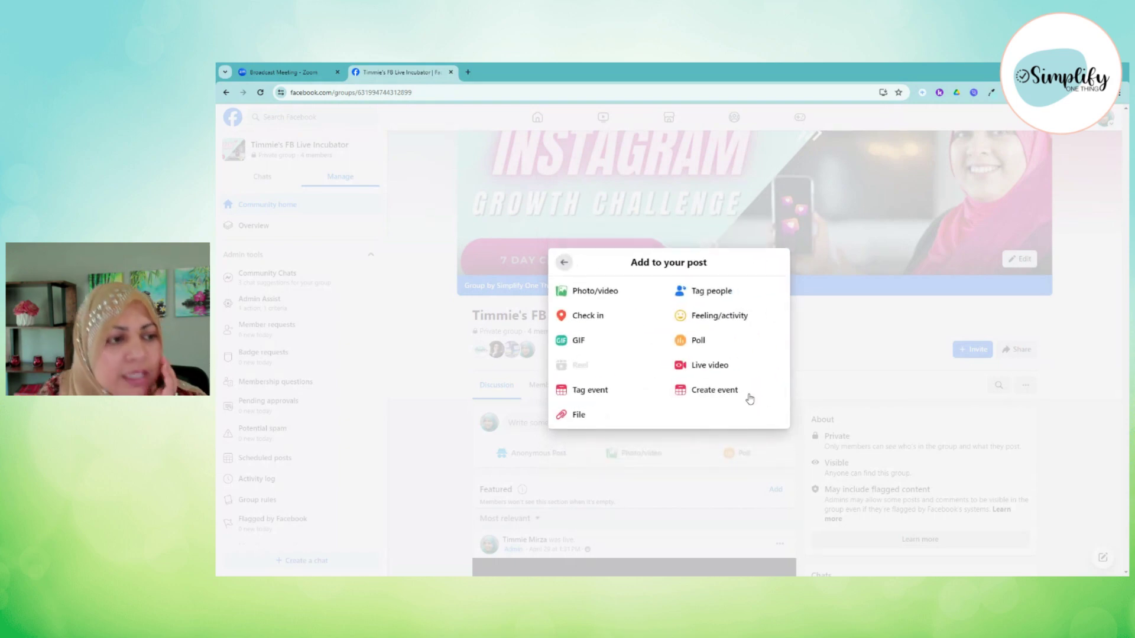
left_click(708, 367)
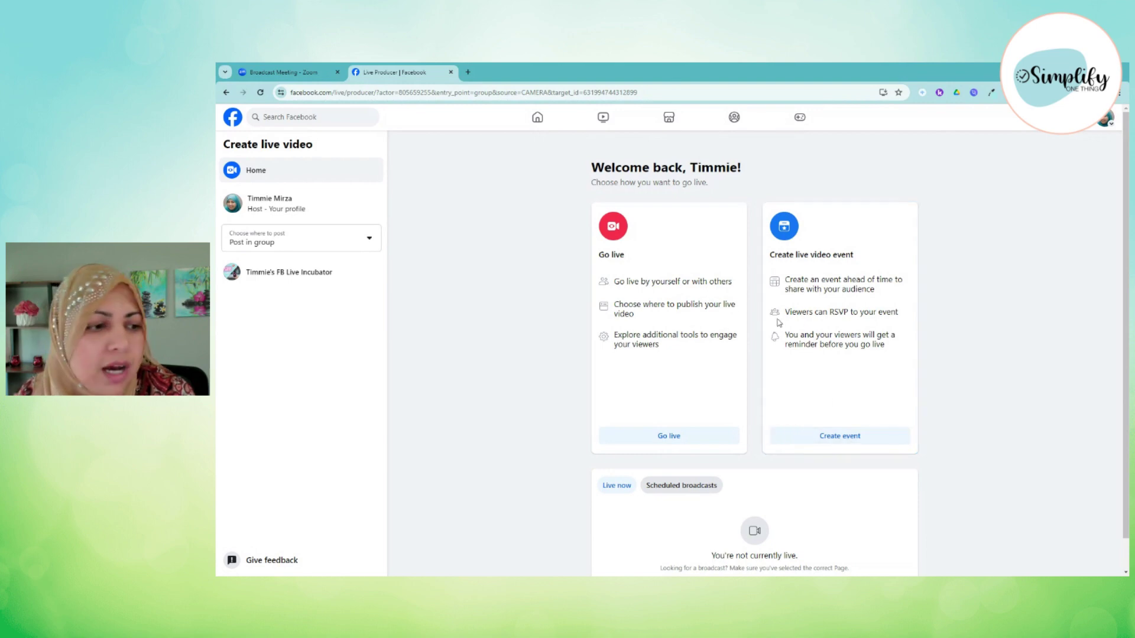
left_click(673, 441)
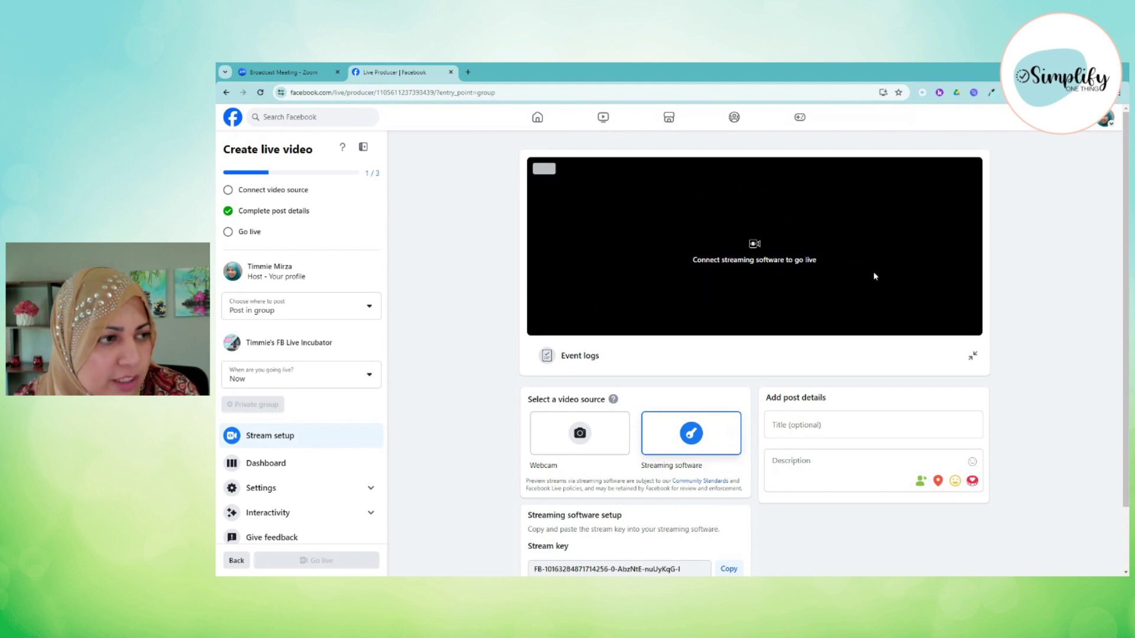
Try Webcam as the live video source, look over its camera controls, and return to Streaming software.
scroll(874, 276, "down", 1)
scroll(870, 272, "down", 1)
scroll(867, 270, "up", 1)
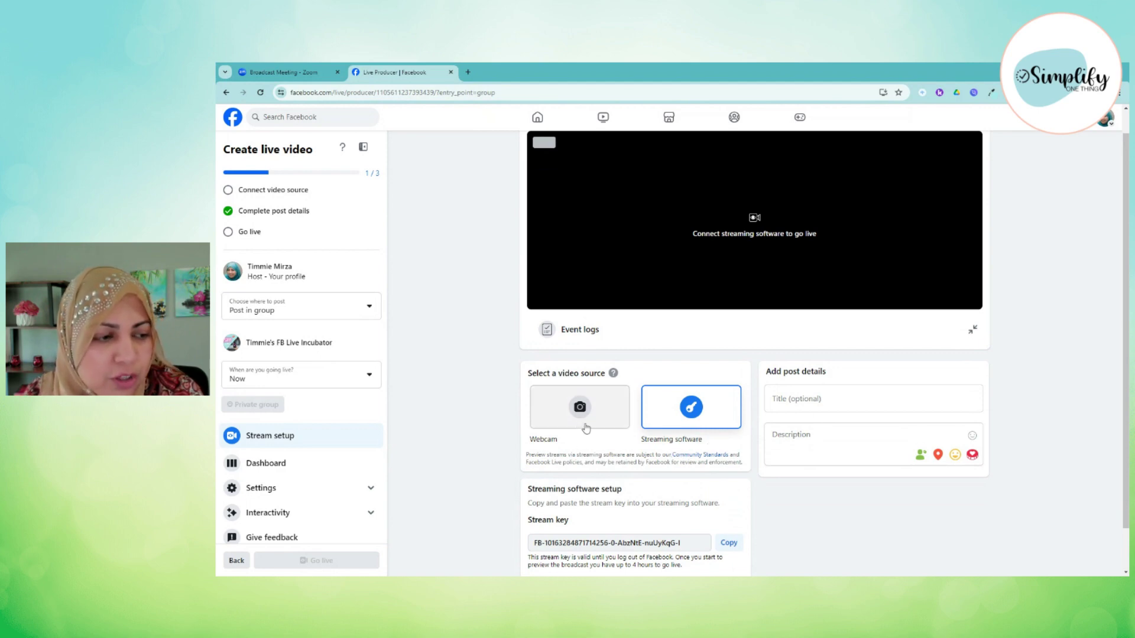
left_click(597, 422)
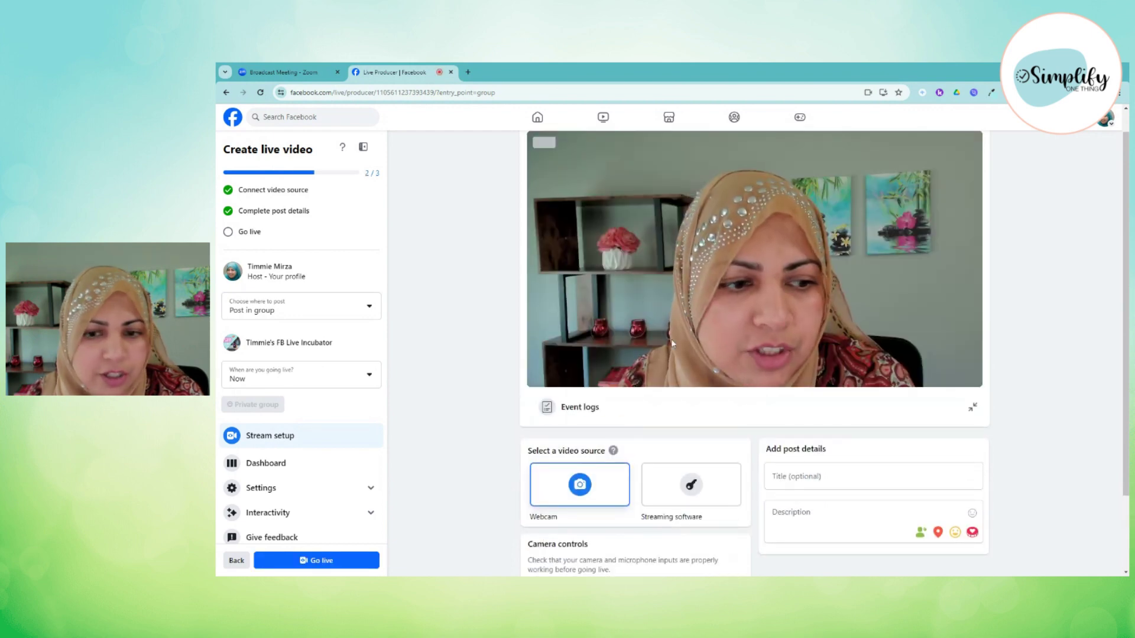
scroll(545, 468, "down", 2)
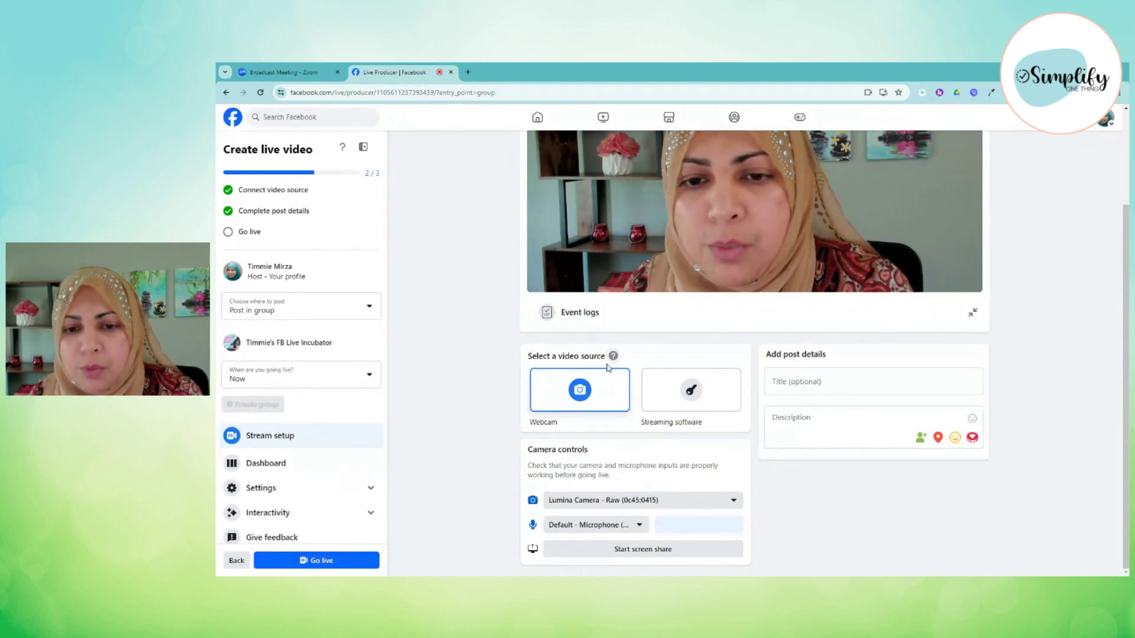
left_click(672, 395)
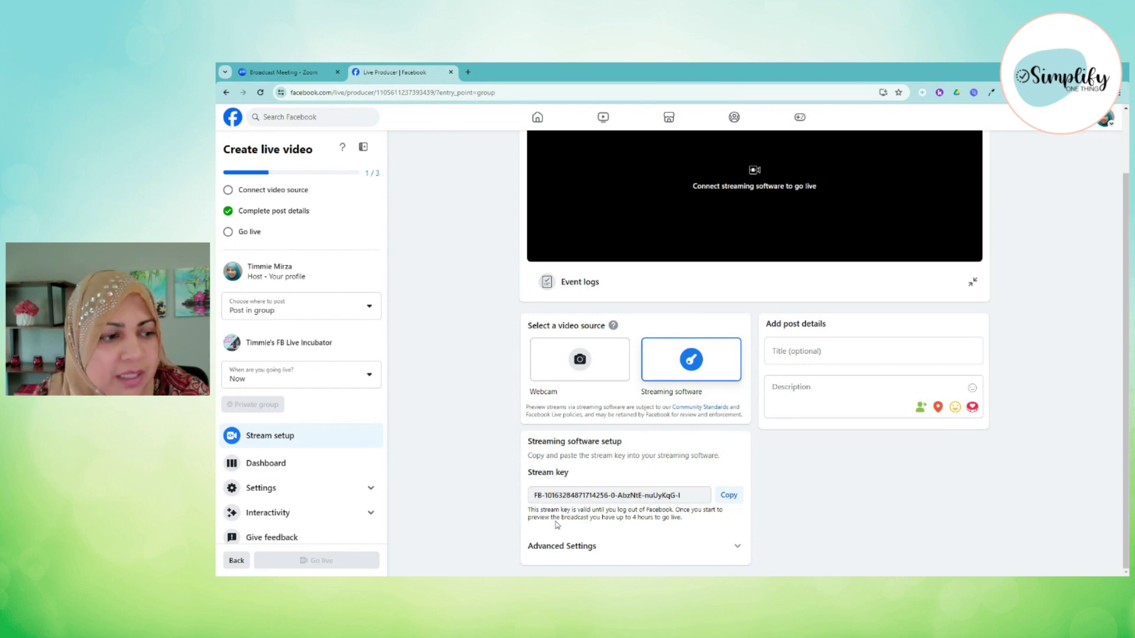
Copy the stream key from Facebook's streaming software setup into the Streaming key field of the Zoom broadcast form.
left_click(729, 497)
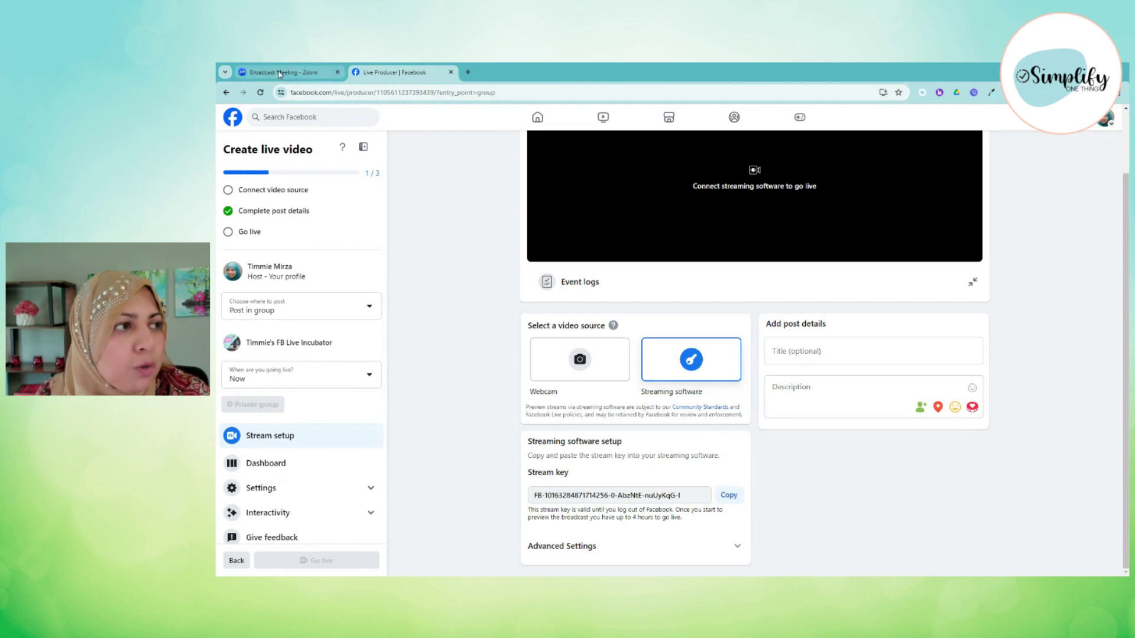
left_click(280, 73)
left_click(585, 314)
key("ctrl+v")
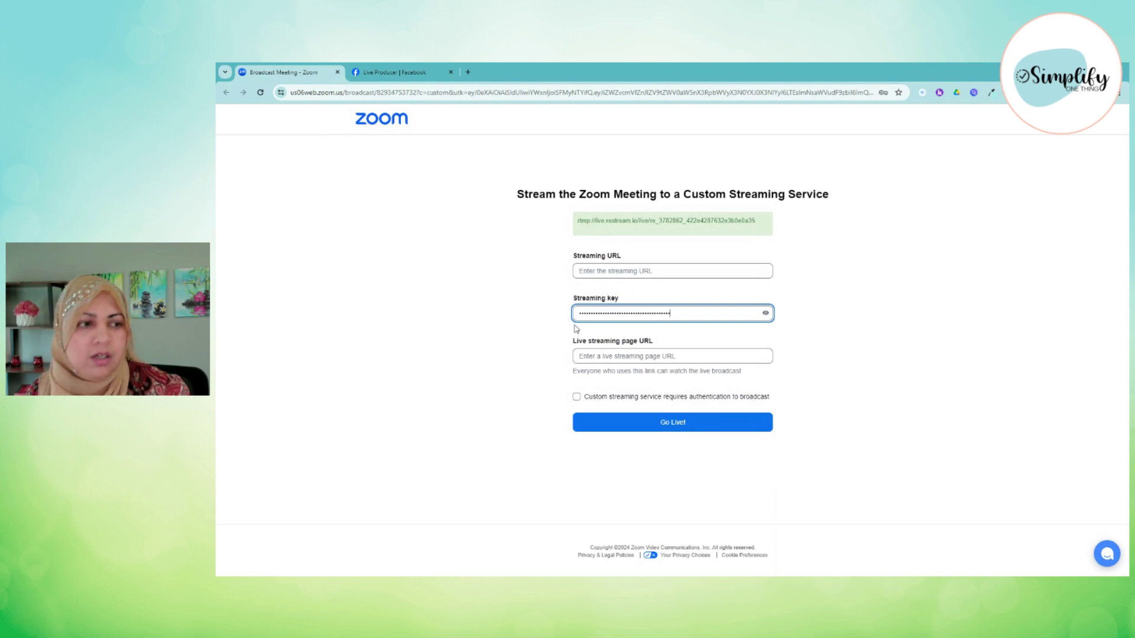
Copy the Server URL rtmps://live-api-s.facebook.com:443/rtmp/ from Facebook's advanced stream settings into the Zoom form's Streaming URL field.
left_click(402, 74)
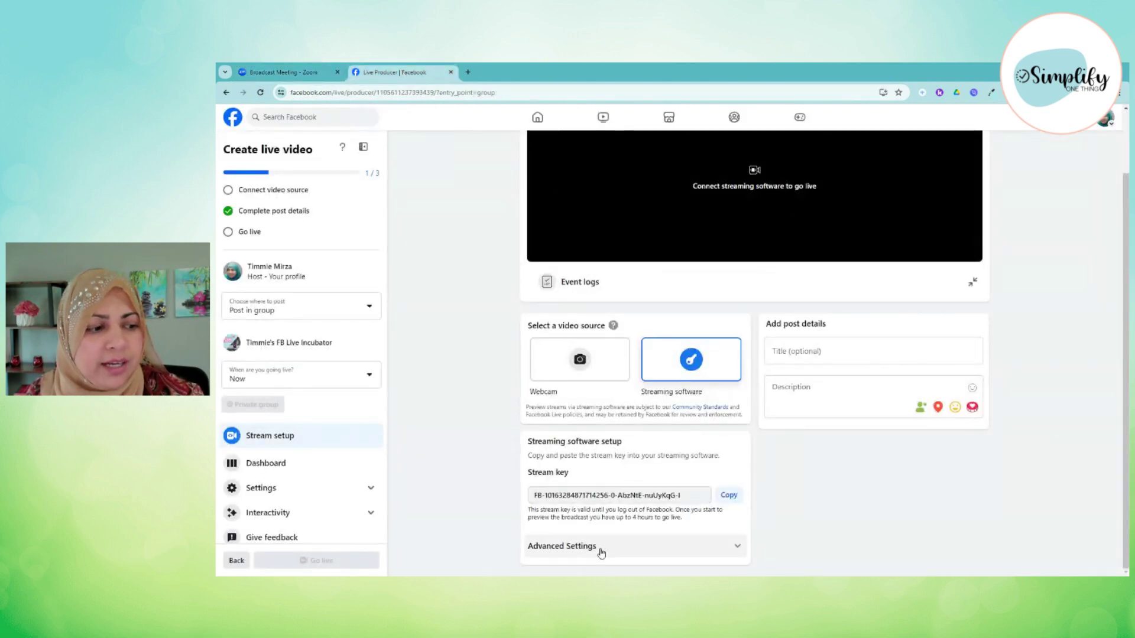
left_click(738, 546)
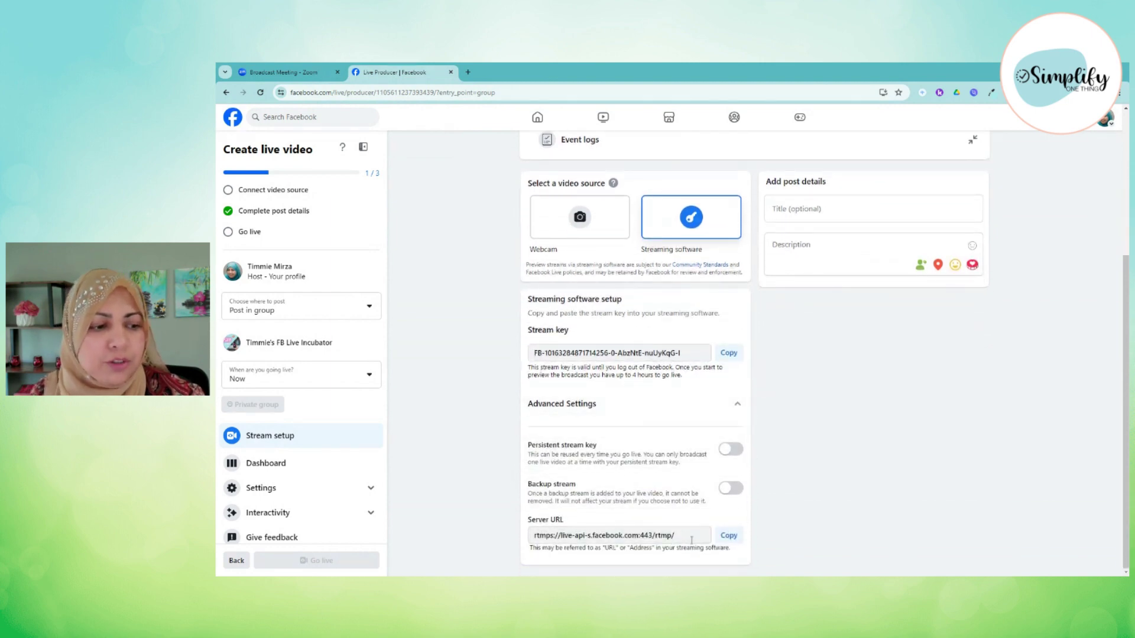
left_click(730, 536)
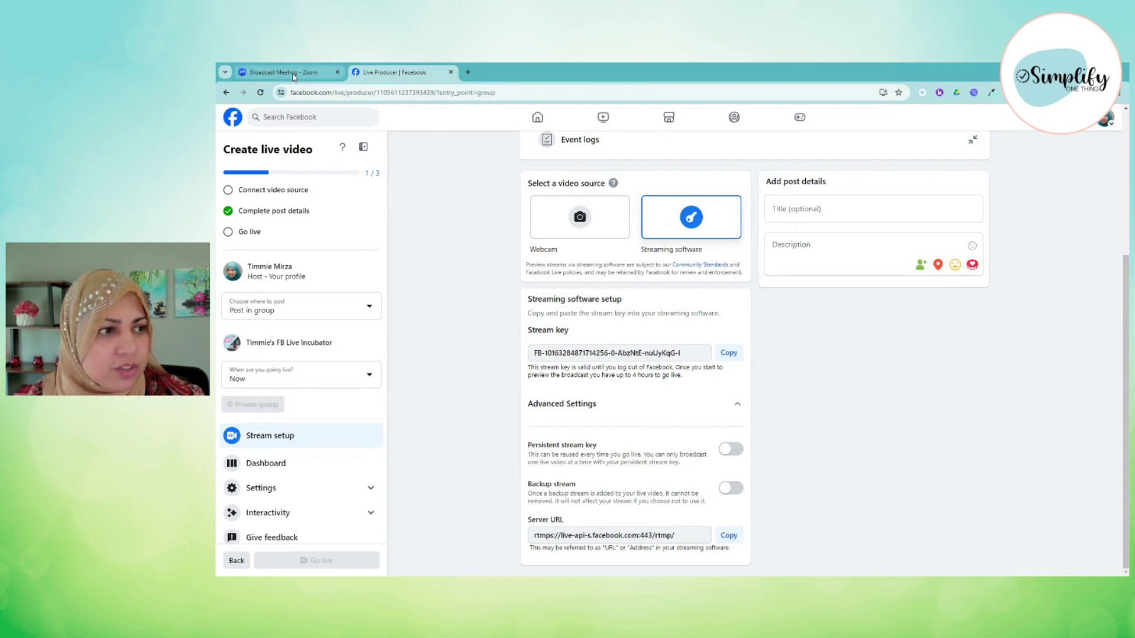
left_click(295, 74)
left_click(598, 272)
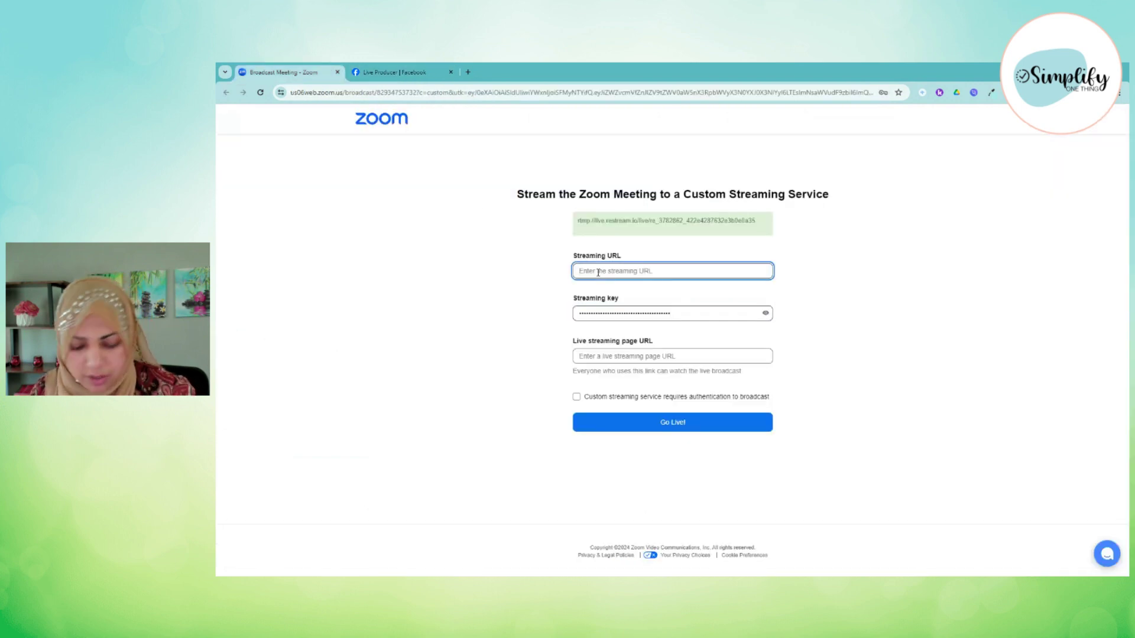
key("ctrl+v")
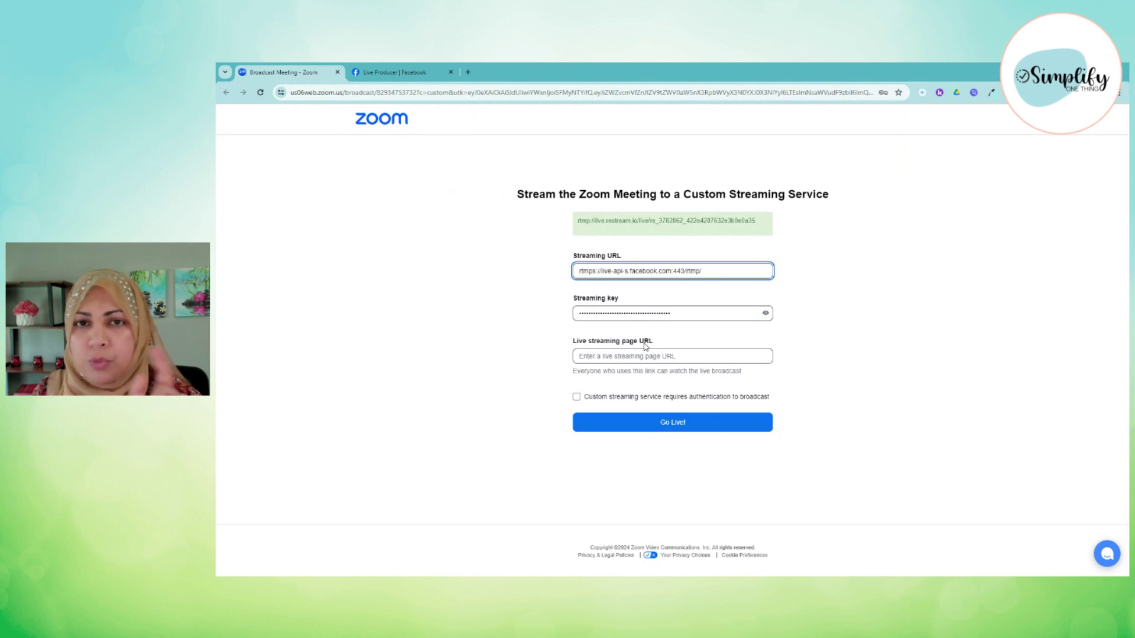
Open the Wealthy Startups group on Facebook in a new browser tab.
left_click(392, 74)
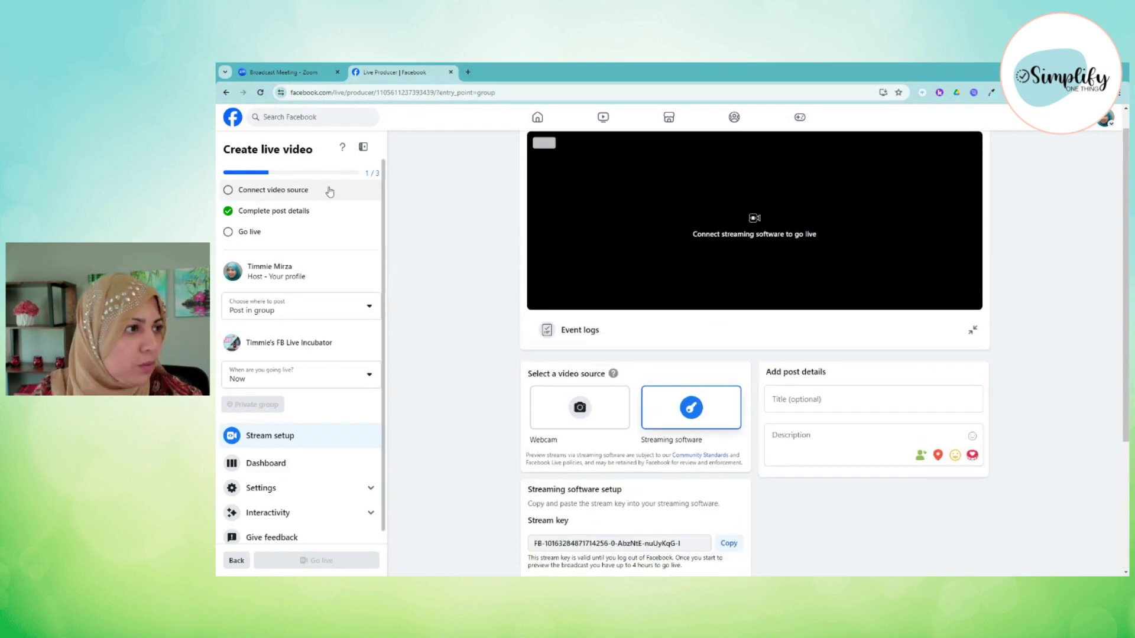
left_click(468, 71)
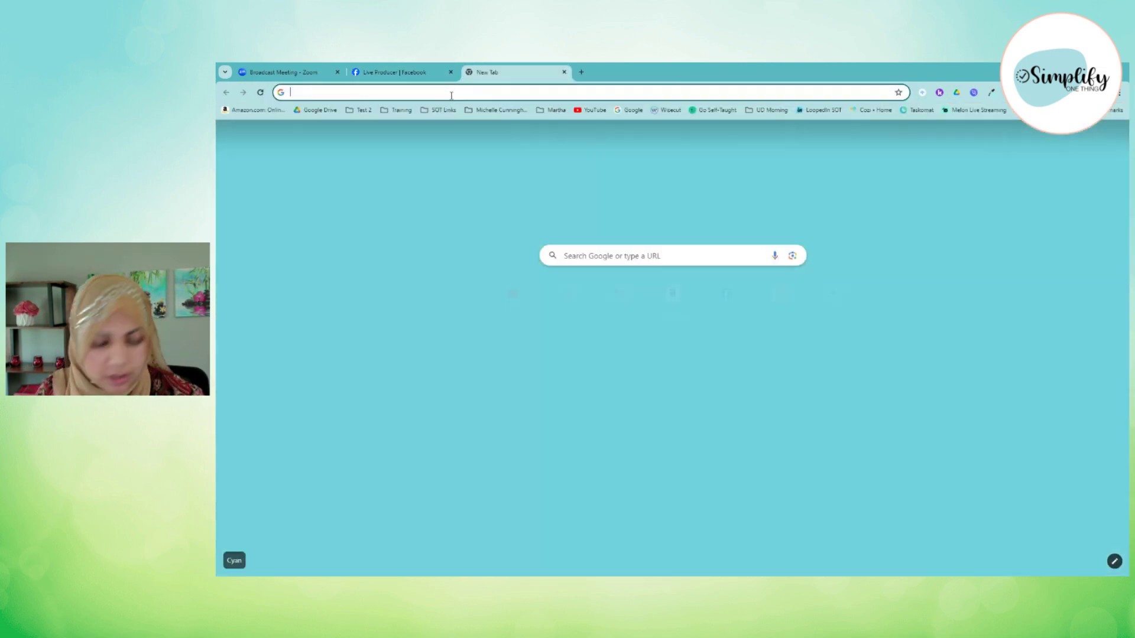
type("face")
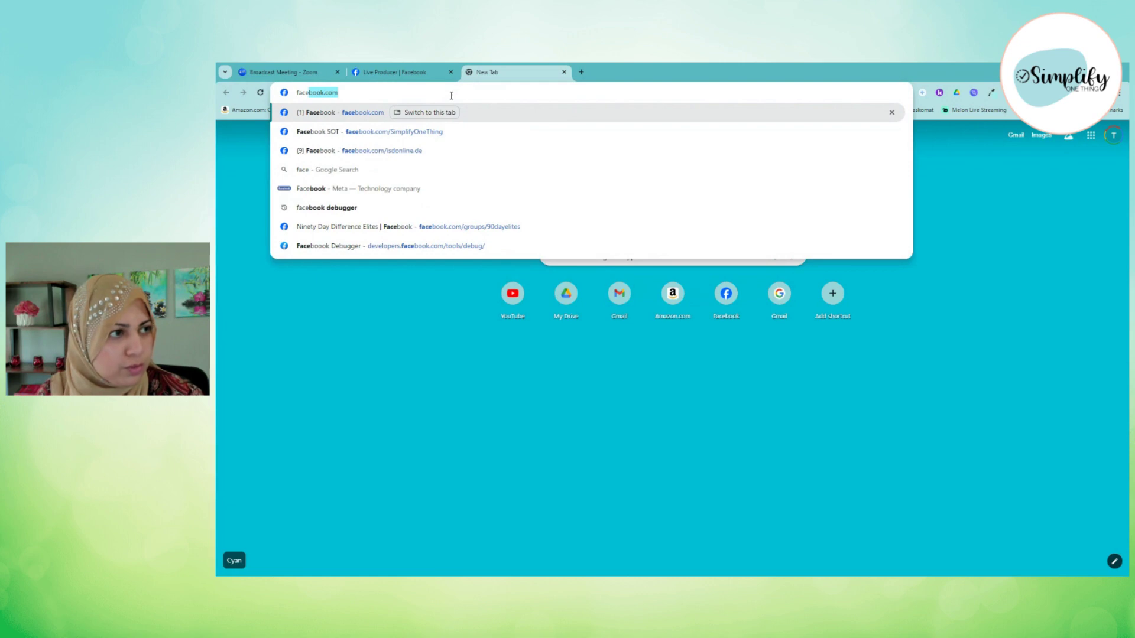
key("Right")
type("/gr")
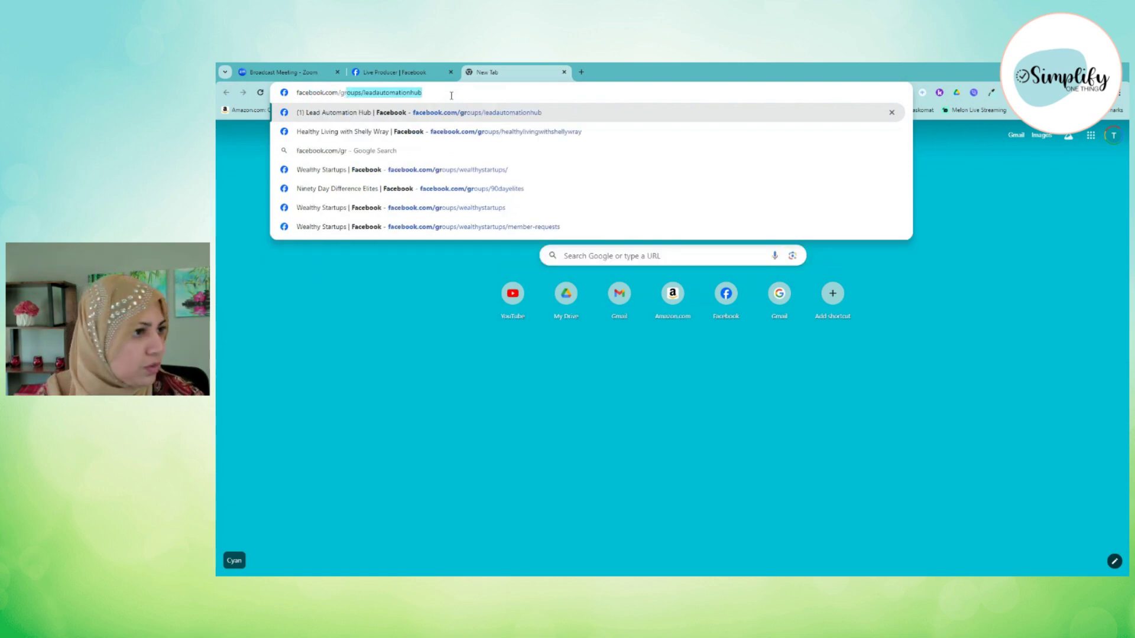
left_click(468, 170)
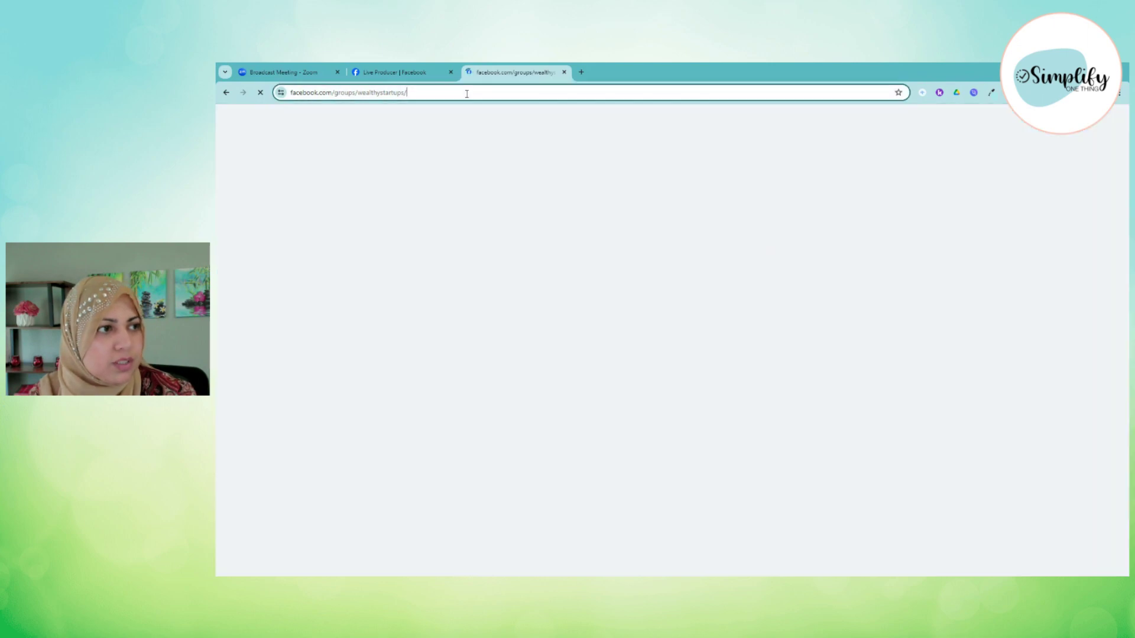
left_click(466, 93)
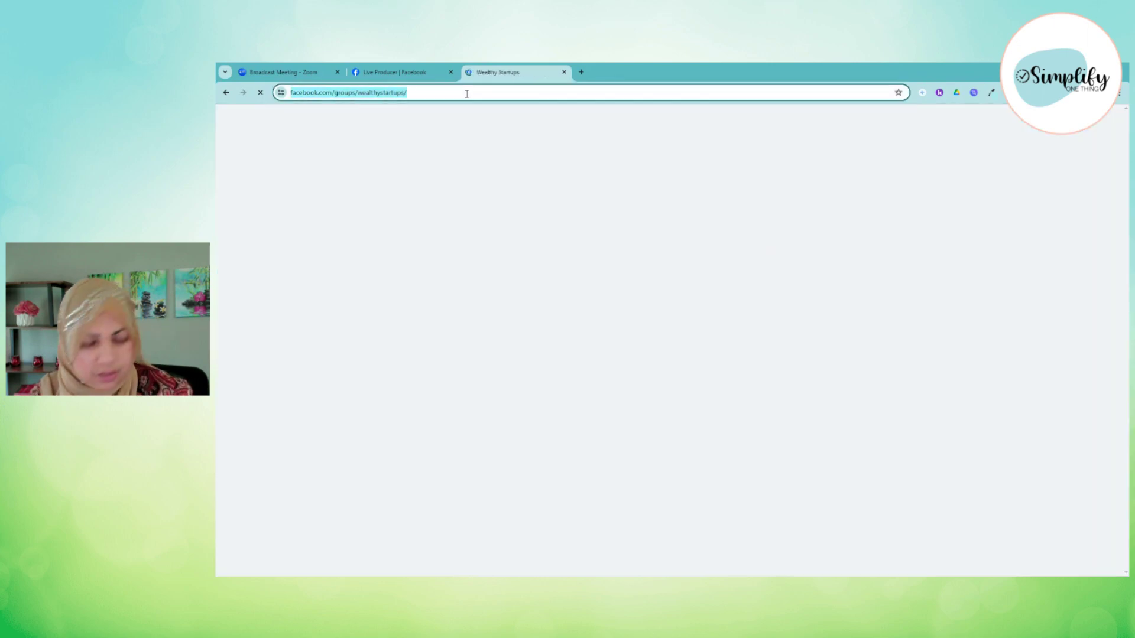
left_click(467, 93)
left_click_drag(466, 93, 397, 94)
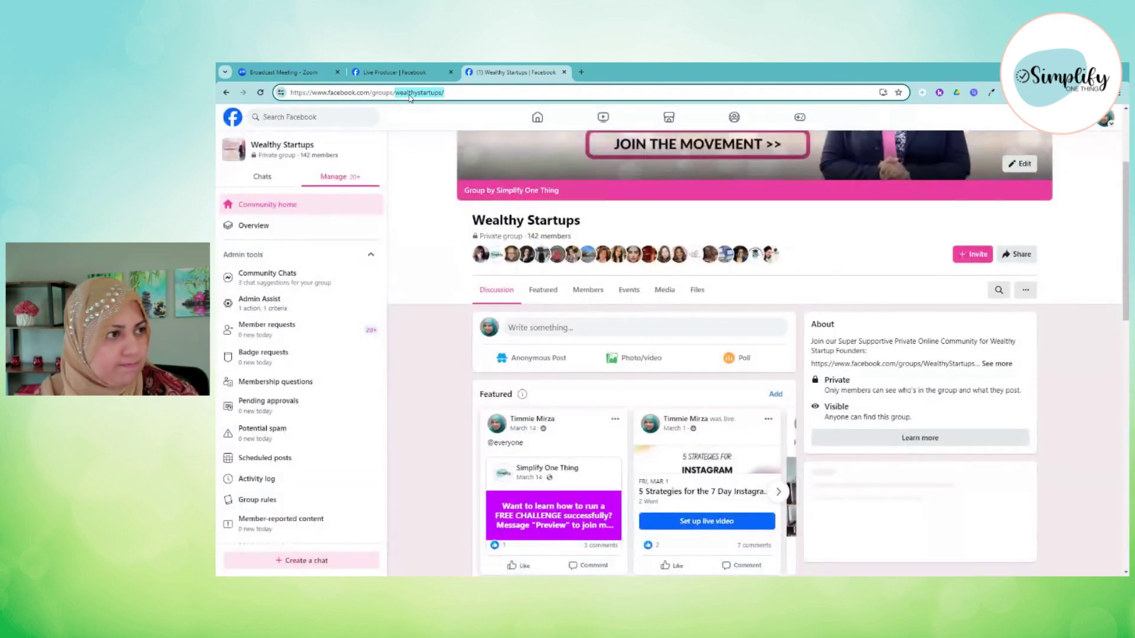
key("BackSpace")
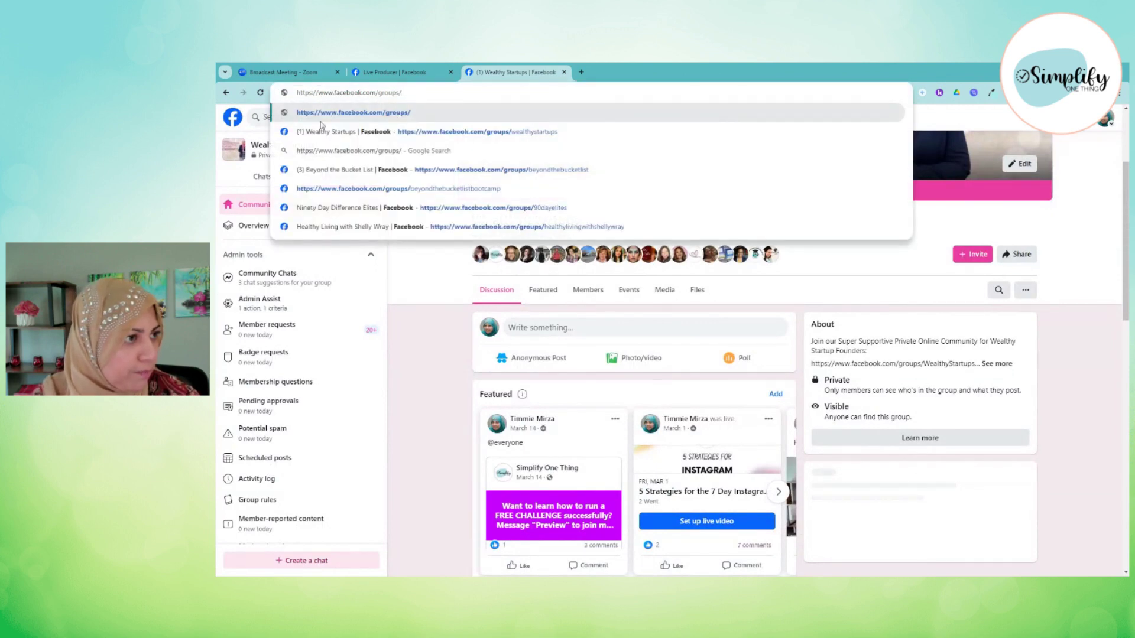
left_click(453, 112)
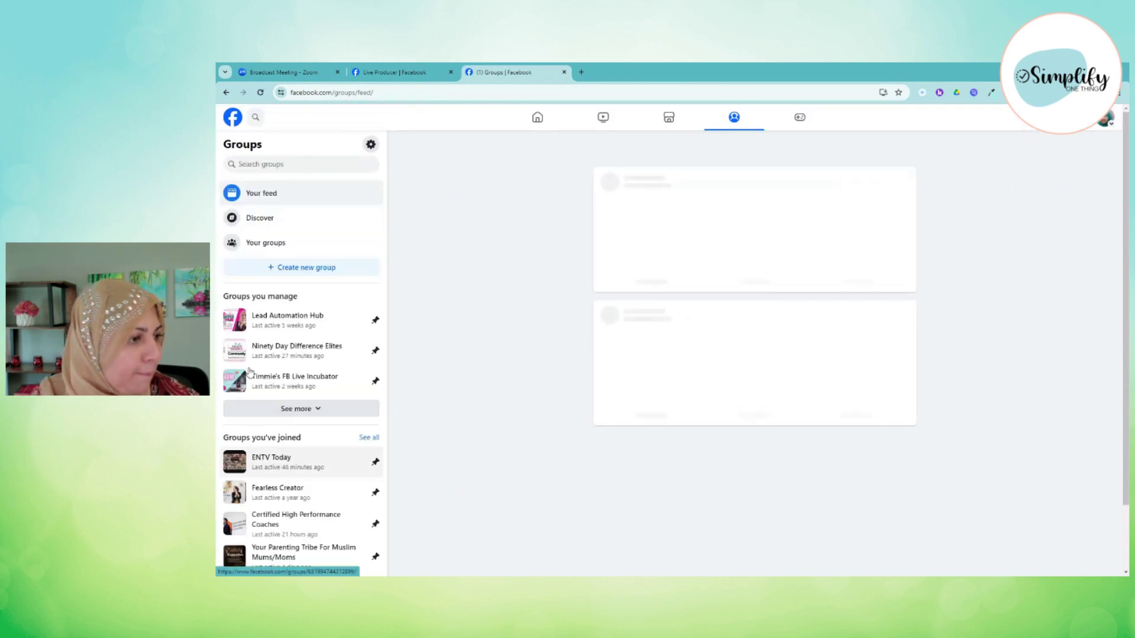
left_click(292, 379)
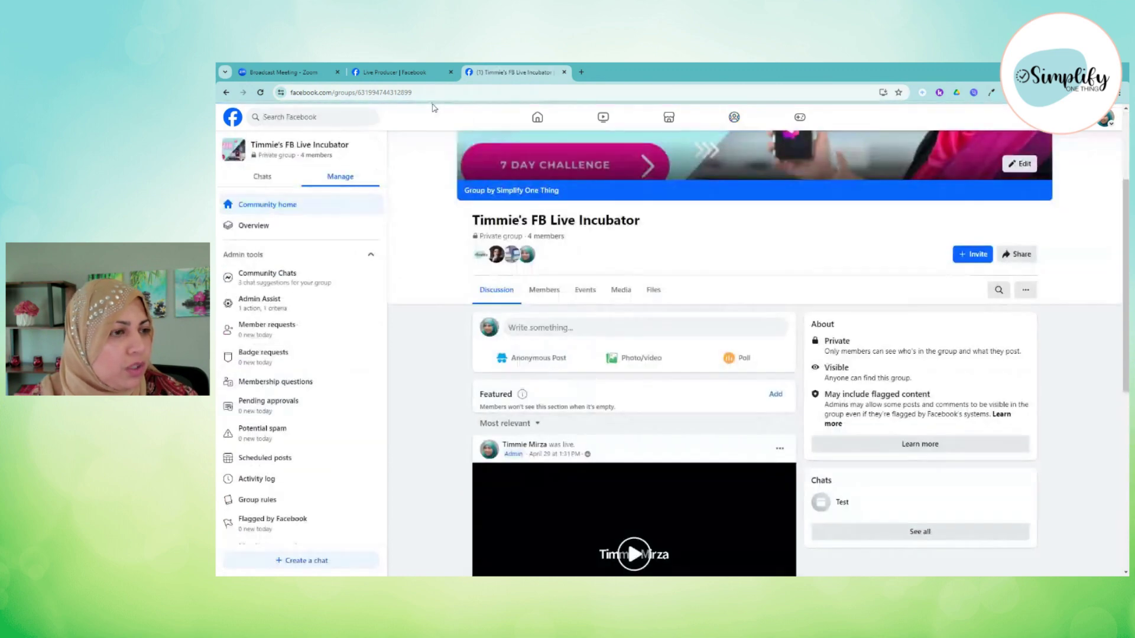
Copy the private group's web address into Zoom's Live streaming page URL field and start the custom streaming broadcast.
left_click(443, 89)
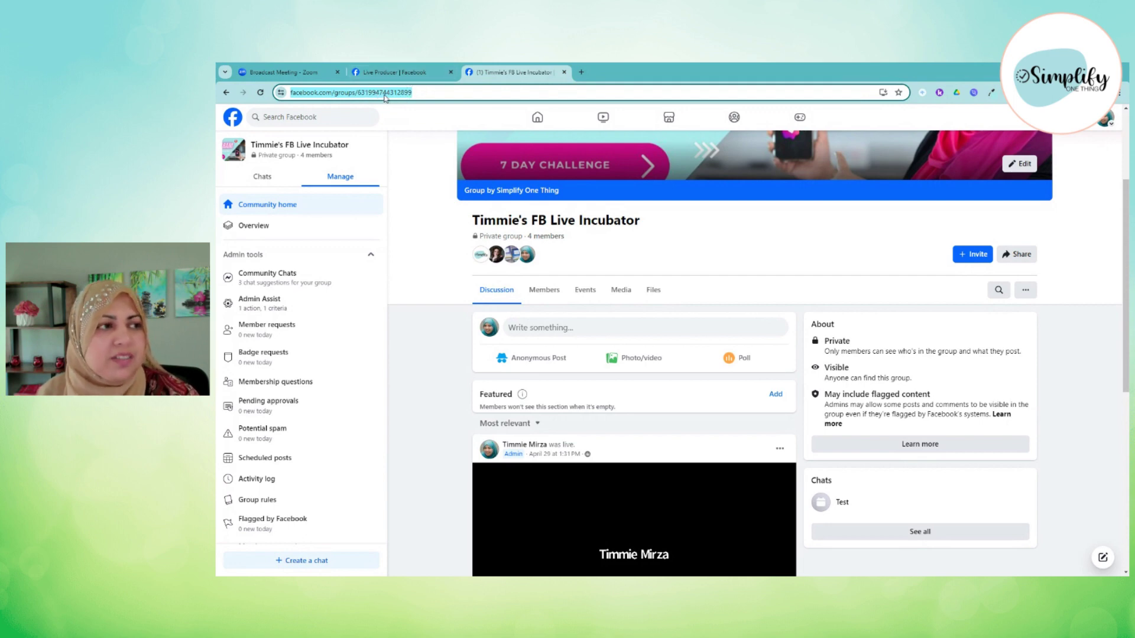
right_click(389, 95)
left_click(421, 181)
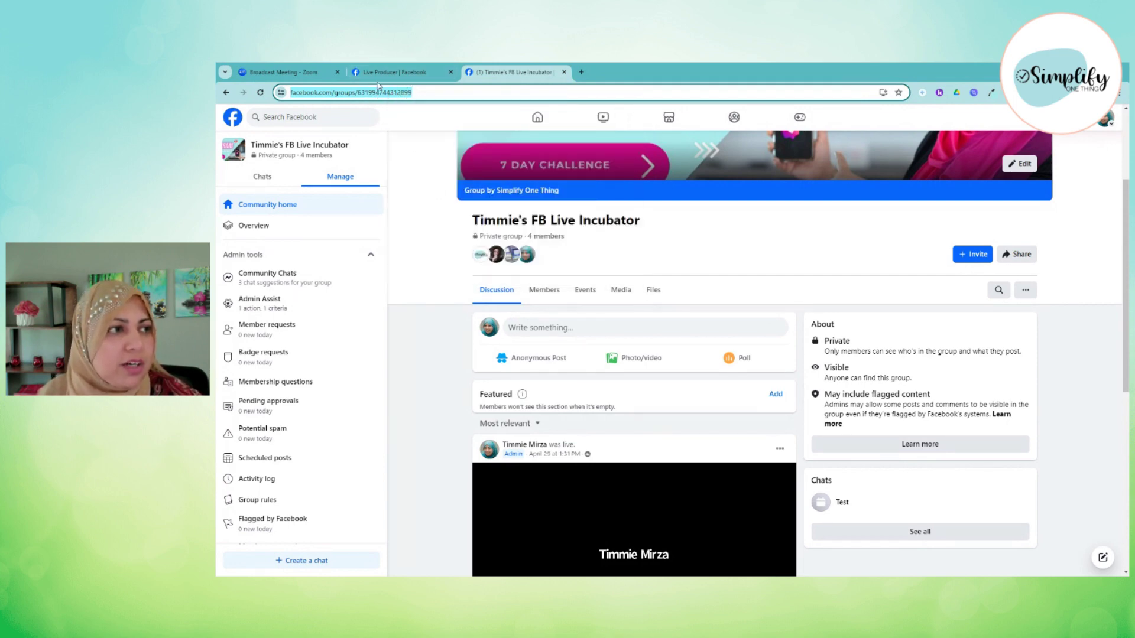
left_click(286, 73)
left_click(581, 355)
key("ctrl+v")
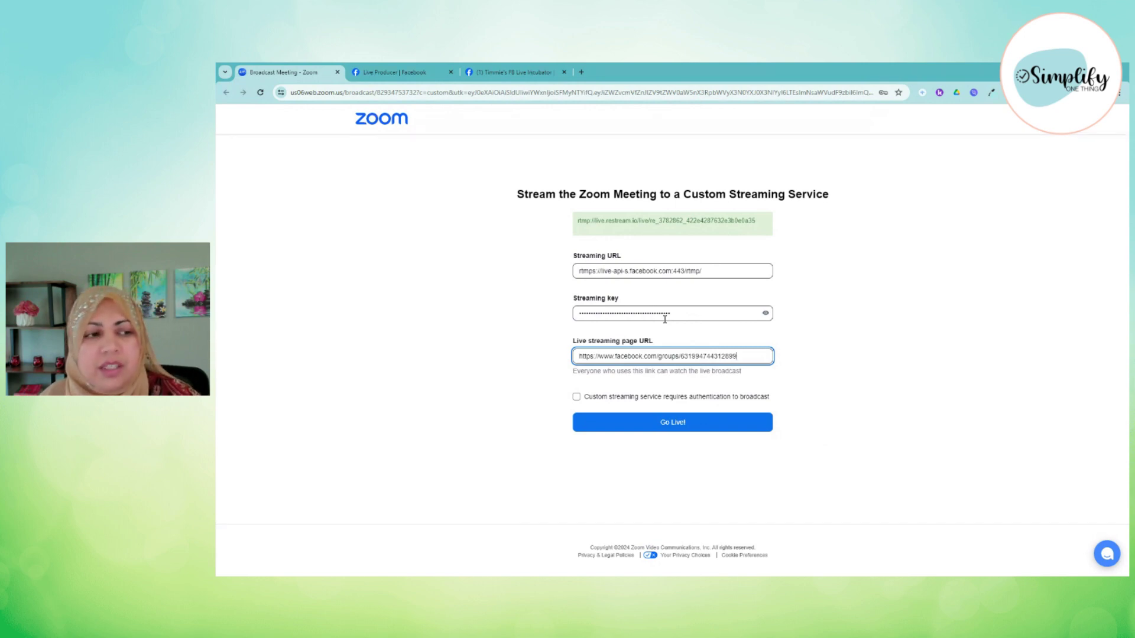
left_click(683, 422)
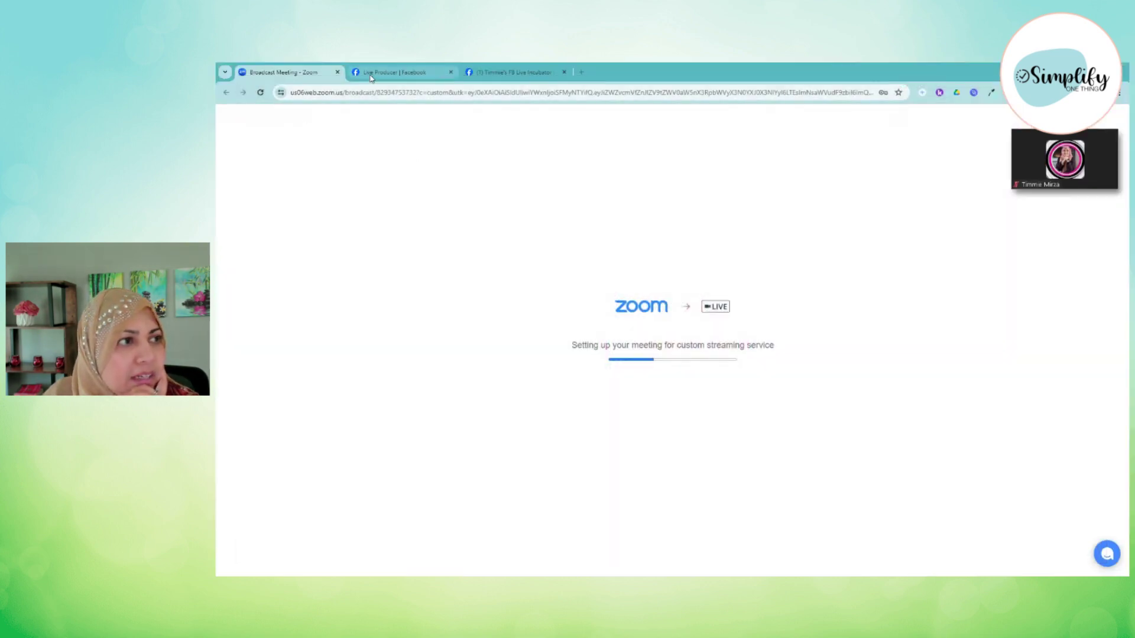
Title the Facebook live video "Test Livestream" in Live Producer and go live in the group.
left_click(371, 73)
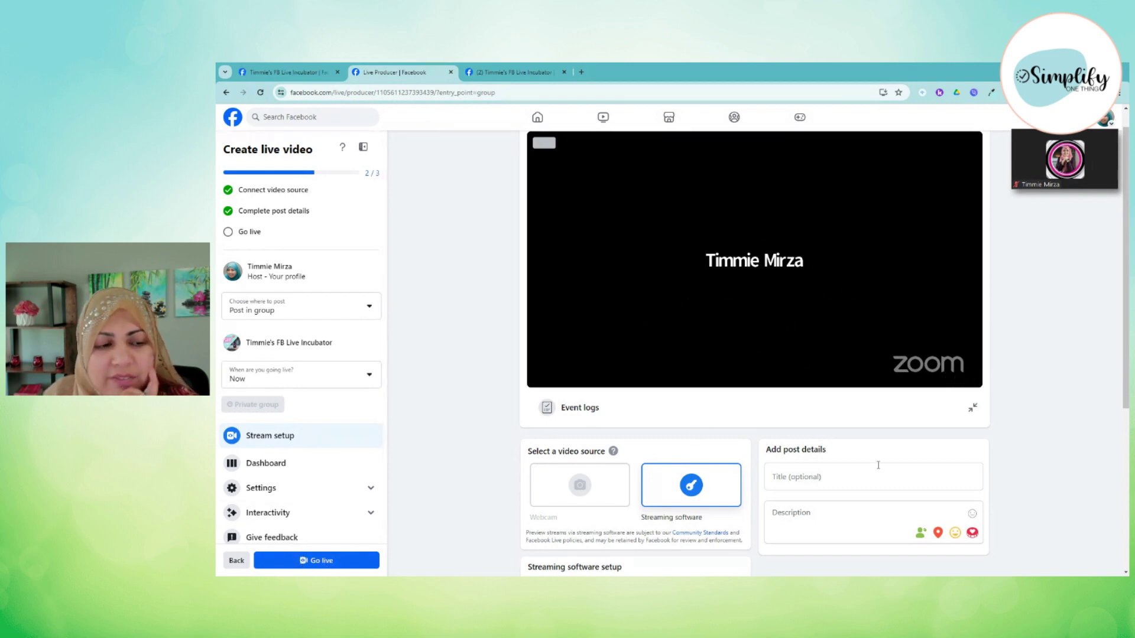
left_click(809, 468)
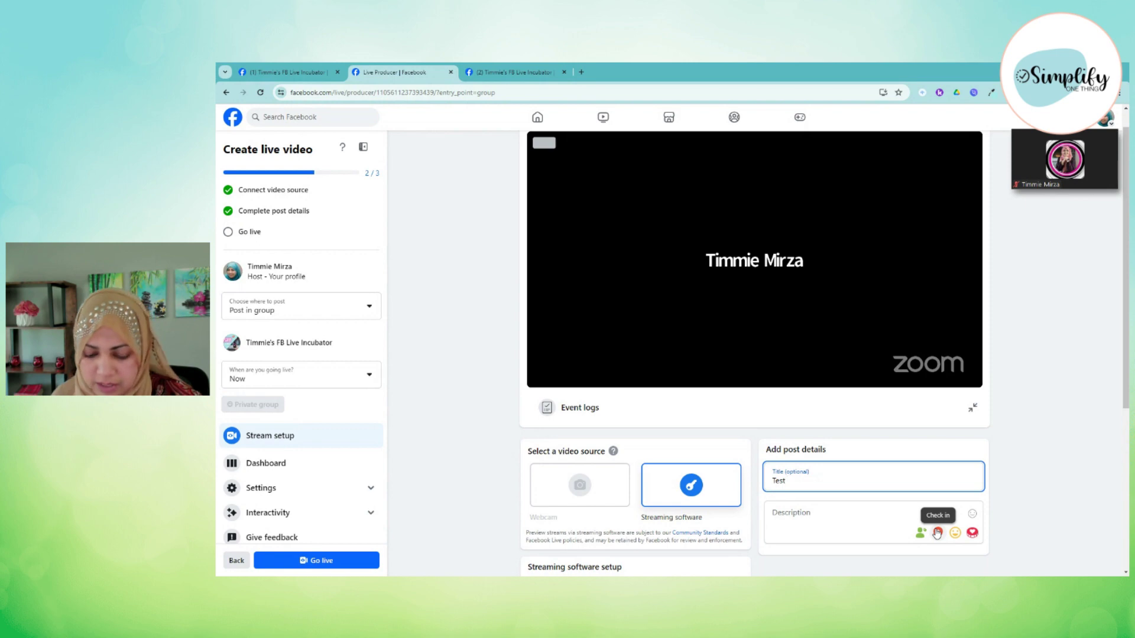
type("Test Livestream")
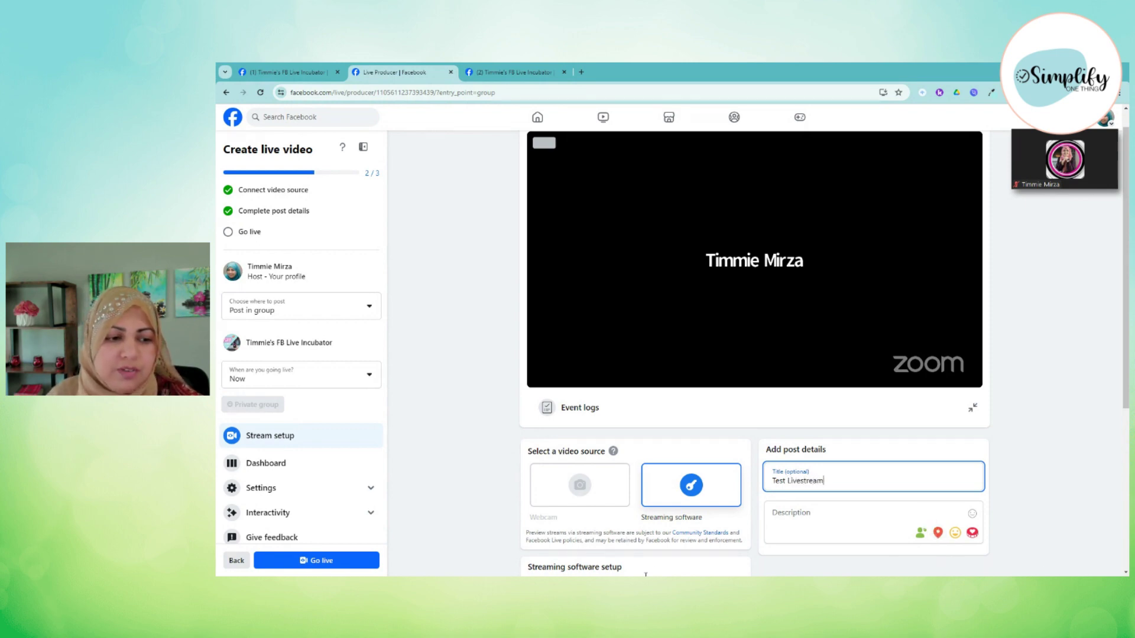
left_click(786, 523)
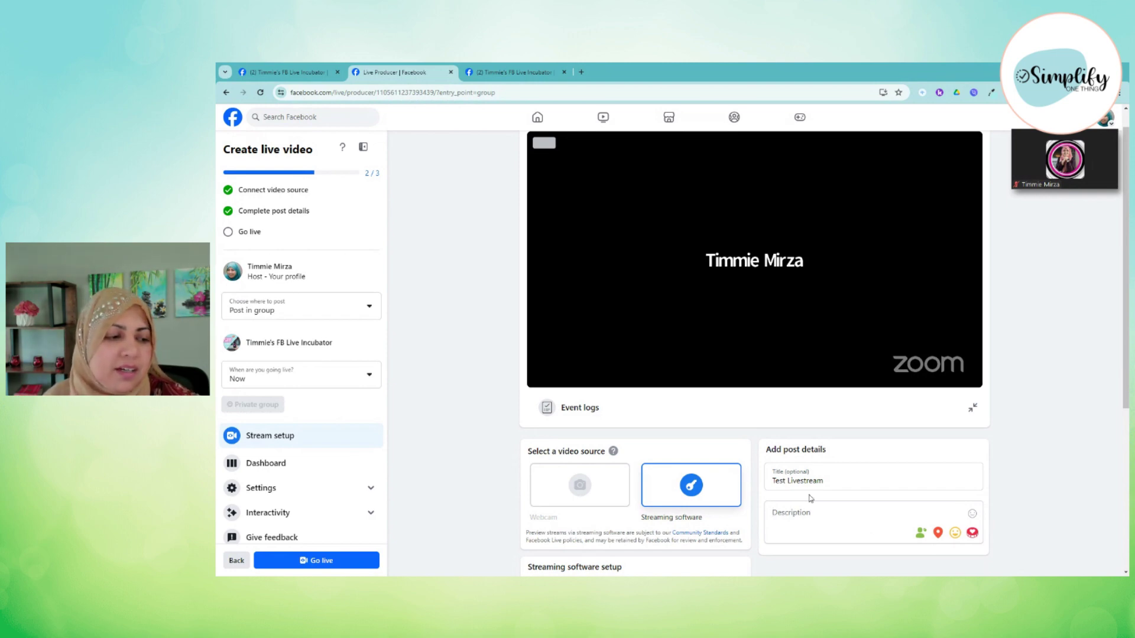
scroll(810, 500, "down", 1)
scroll(810, 499, "up", 1)
left_click(306, 561)
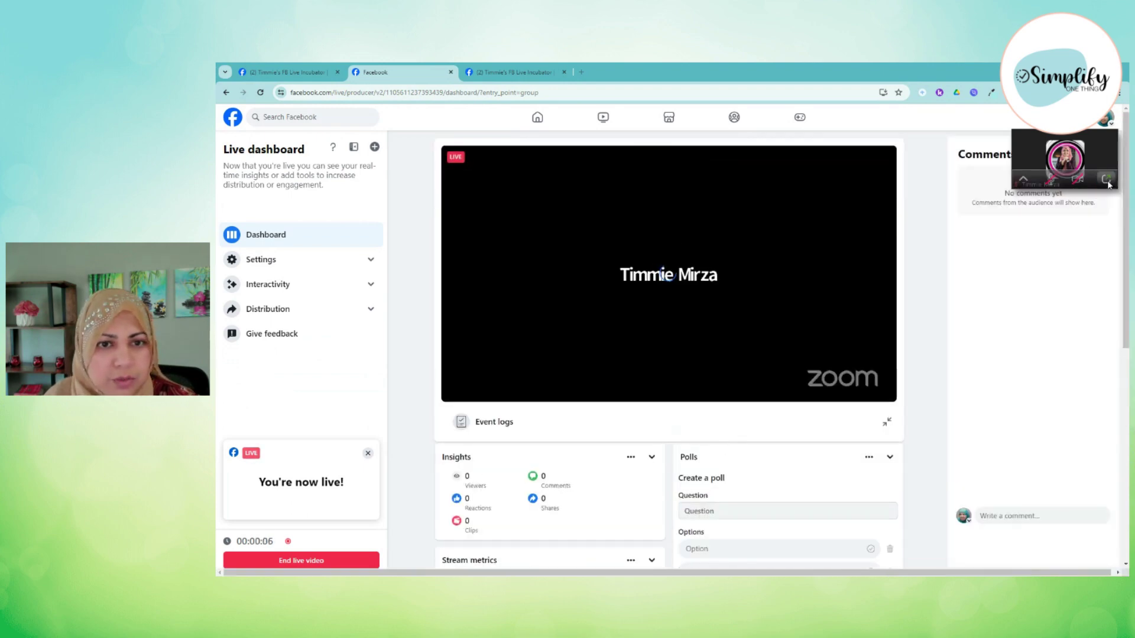
Bring back the full Zoom meeting window and look at its Custom Live Streaming Service options.
left_click(1107, 181)
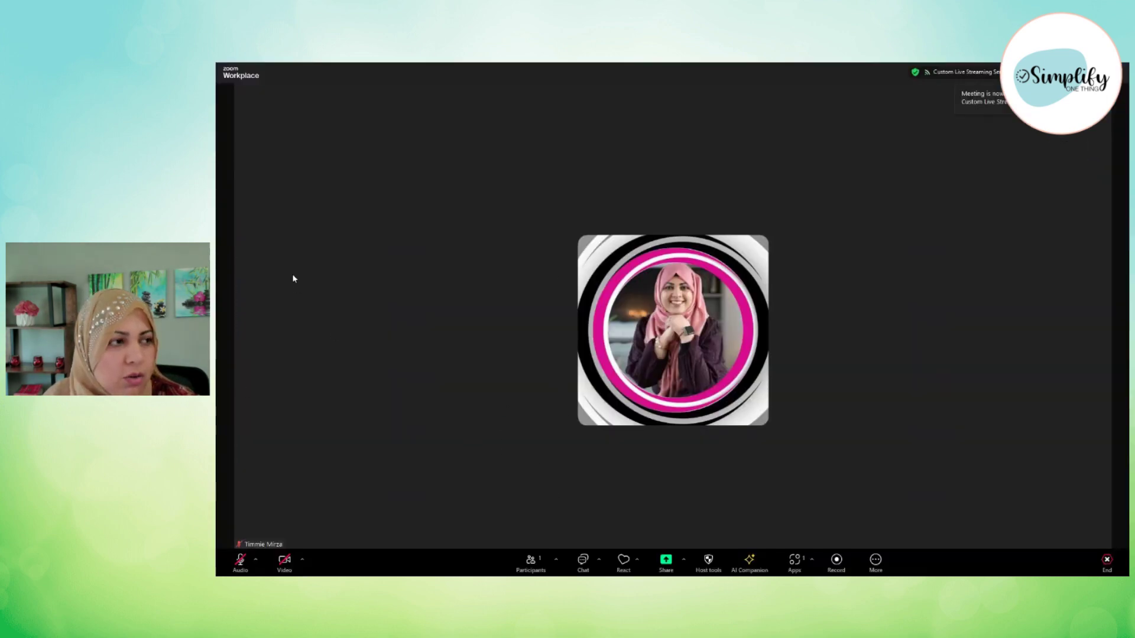
key("alt+Tab")
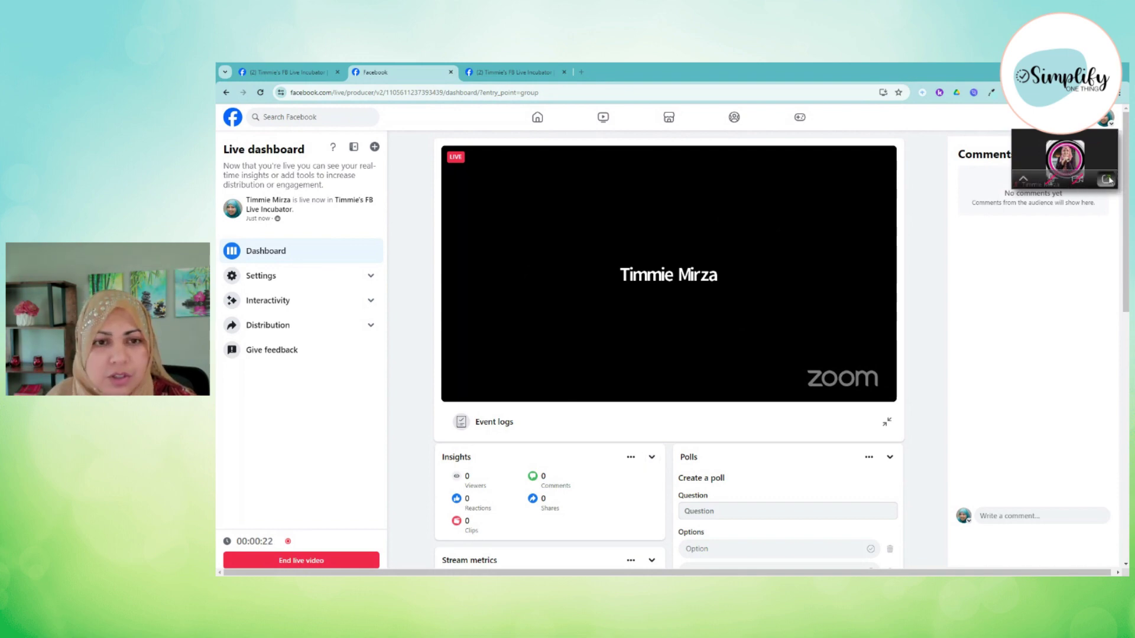
double_click(1064, 159)
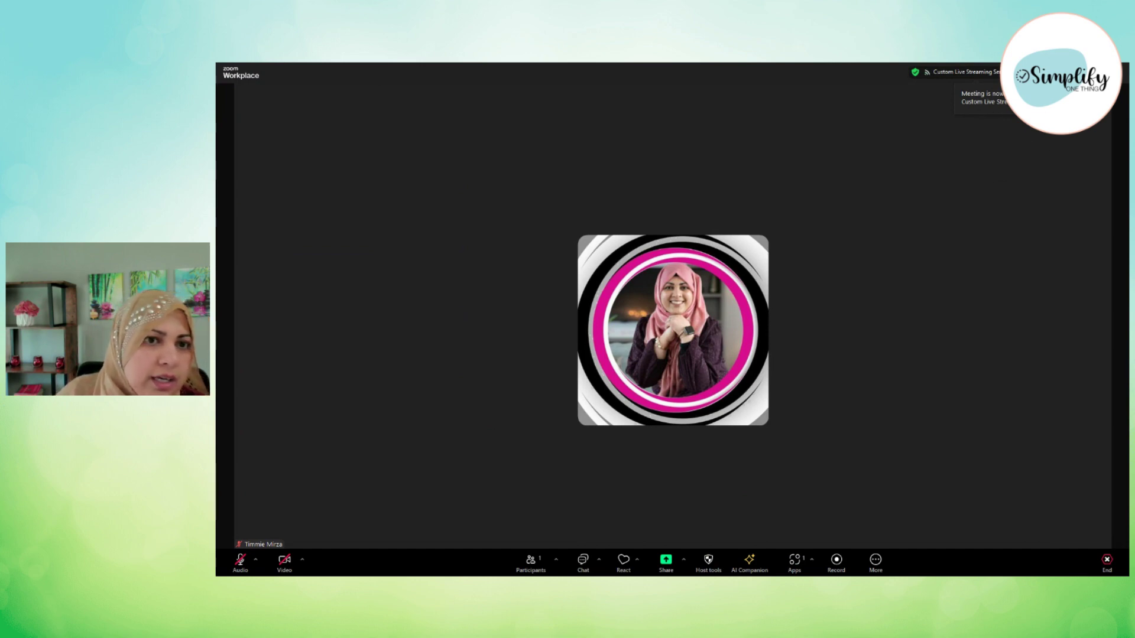
left_click(981, 72)
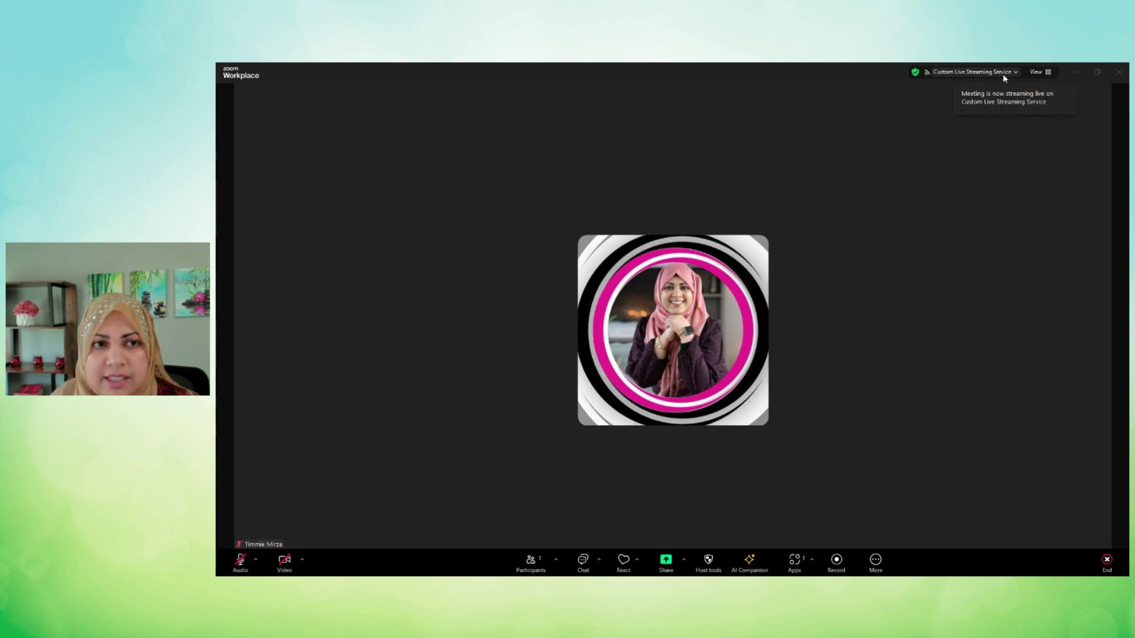
left_click(985, 73)
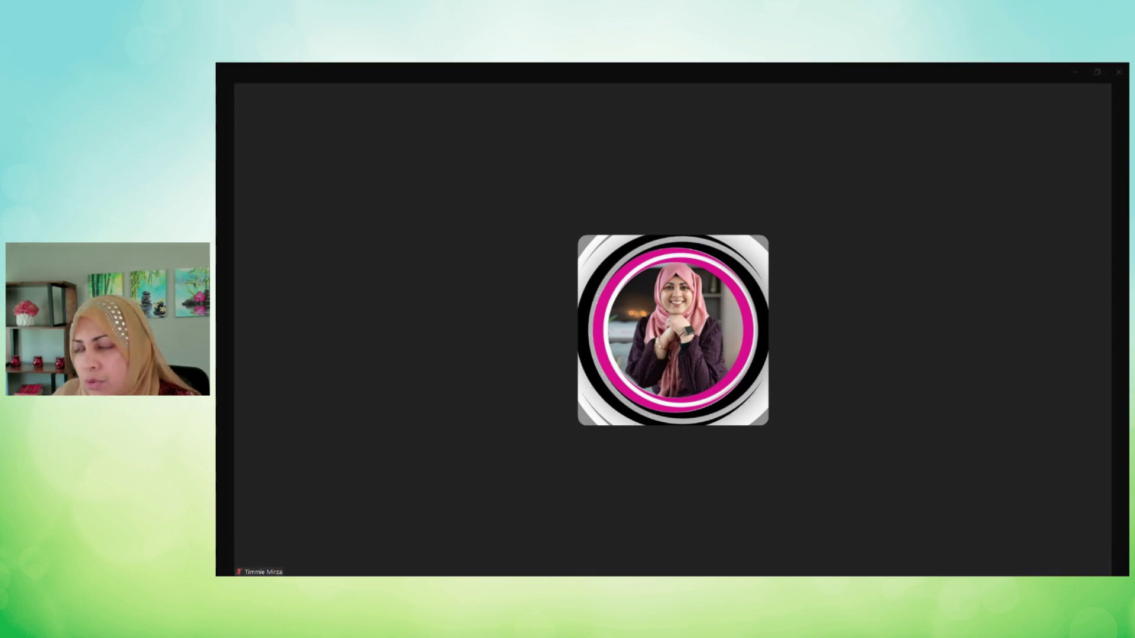
Check the live post in the Facebook group's discussion feed and return to the Zoom meeting.
key("alt+Tab")
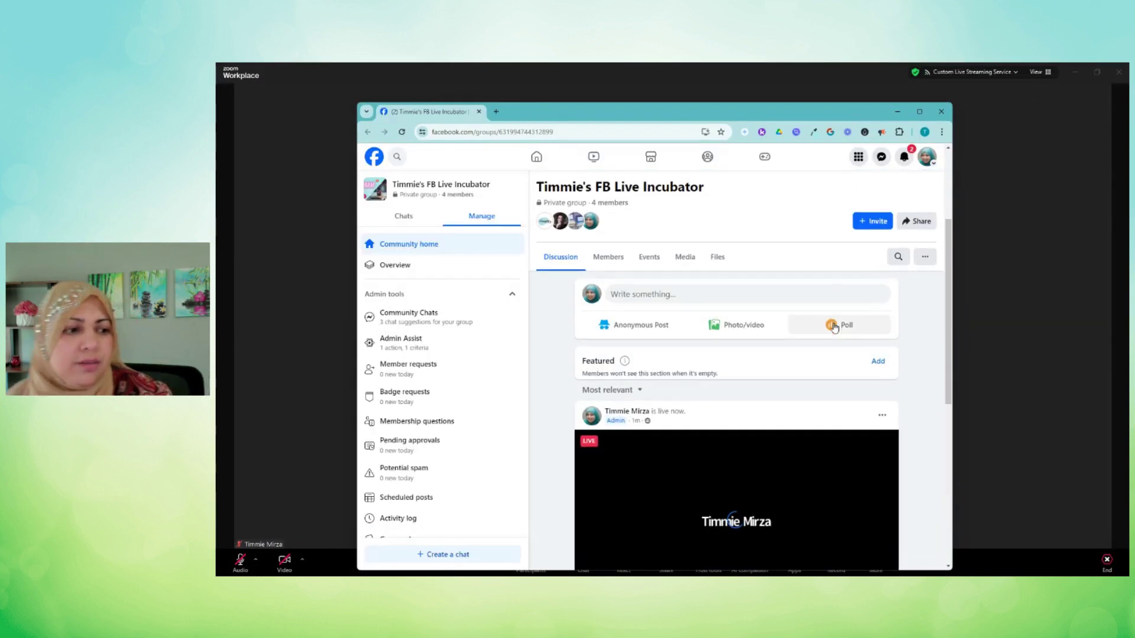
scroll(815, 355, "down", 3)
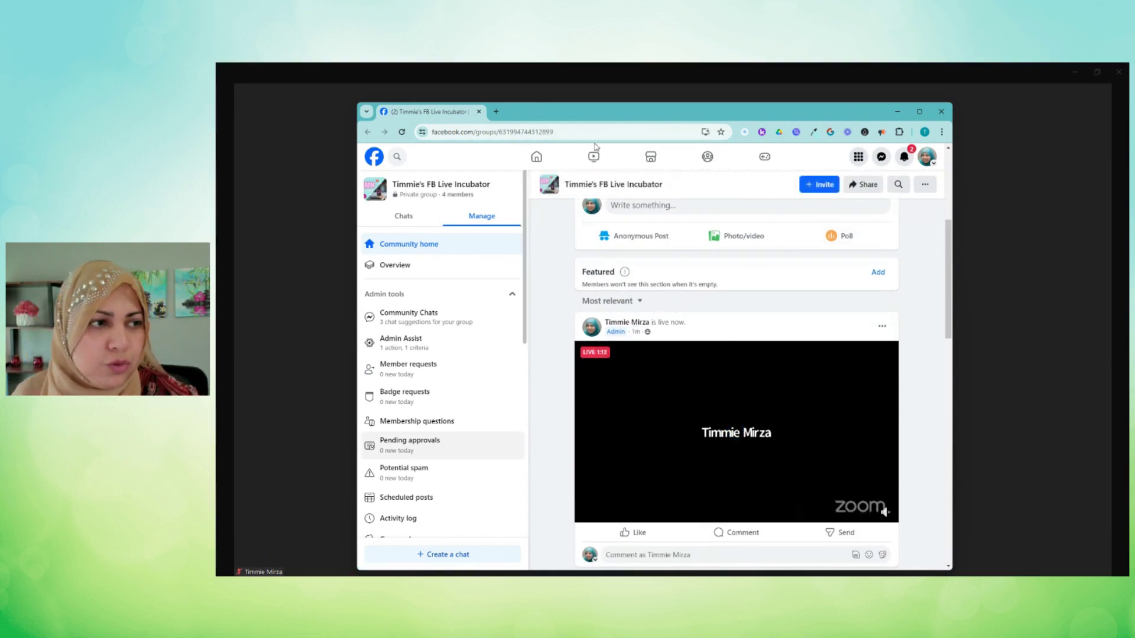
left_click(898, 112)
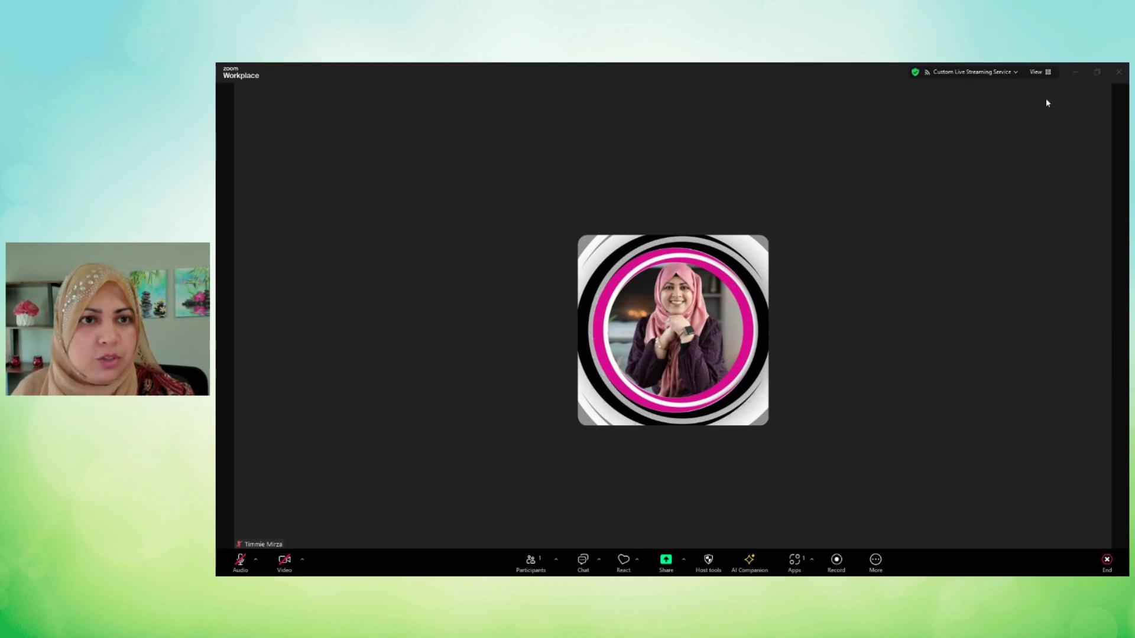
Stop the custom live stream in Zoom and minimize the meeting to reveal the Facebook dashboard.
left_click(1002, 73)
left_click(1080, 95)
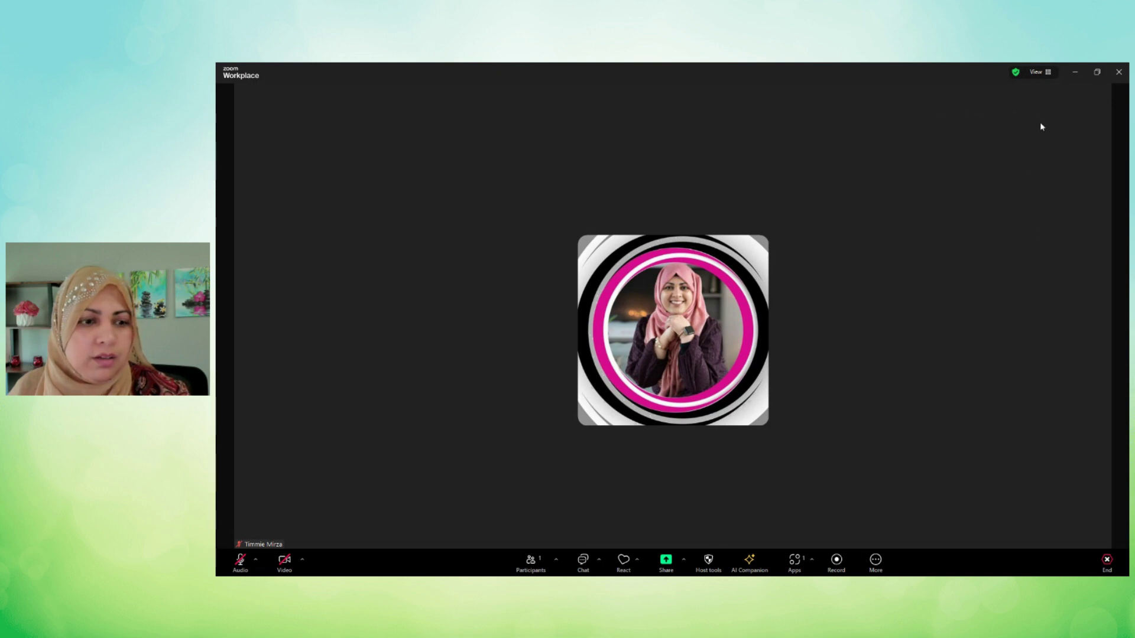
left_click(1075, 72)
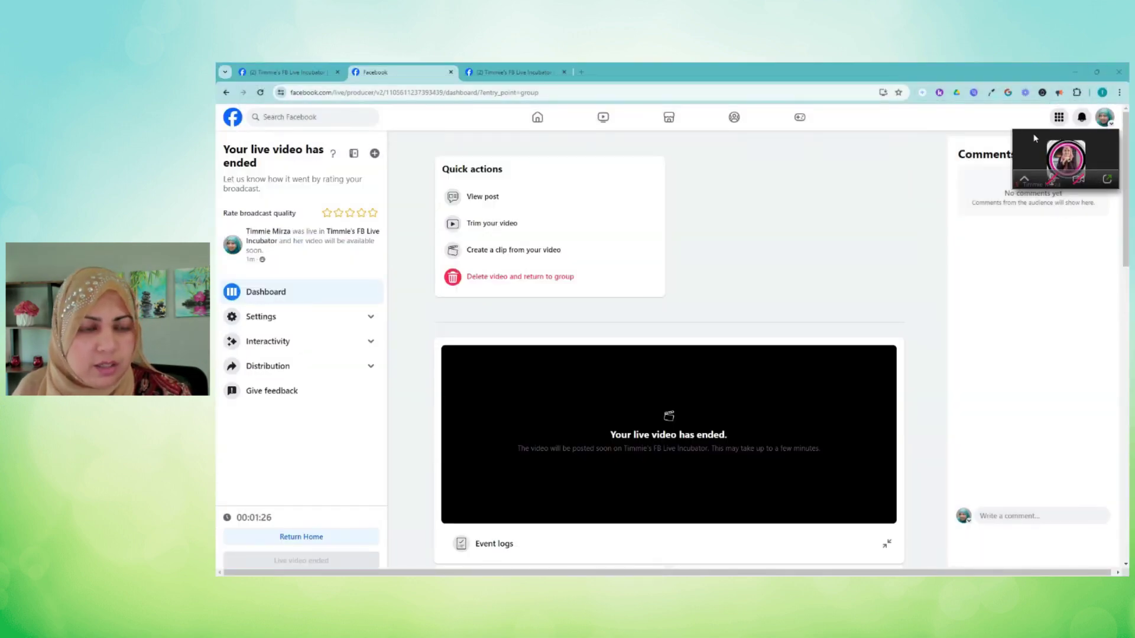
Look over the ended live video's insights, stream metrics and post details, and return to the Facebook home feed.
scroll(670, 353, "down", 6)
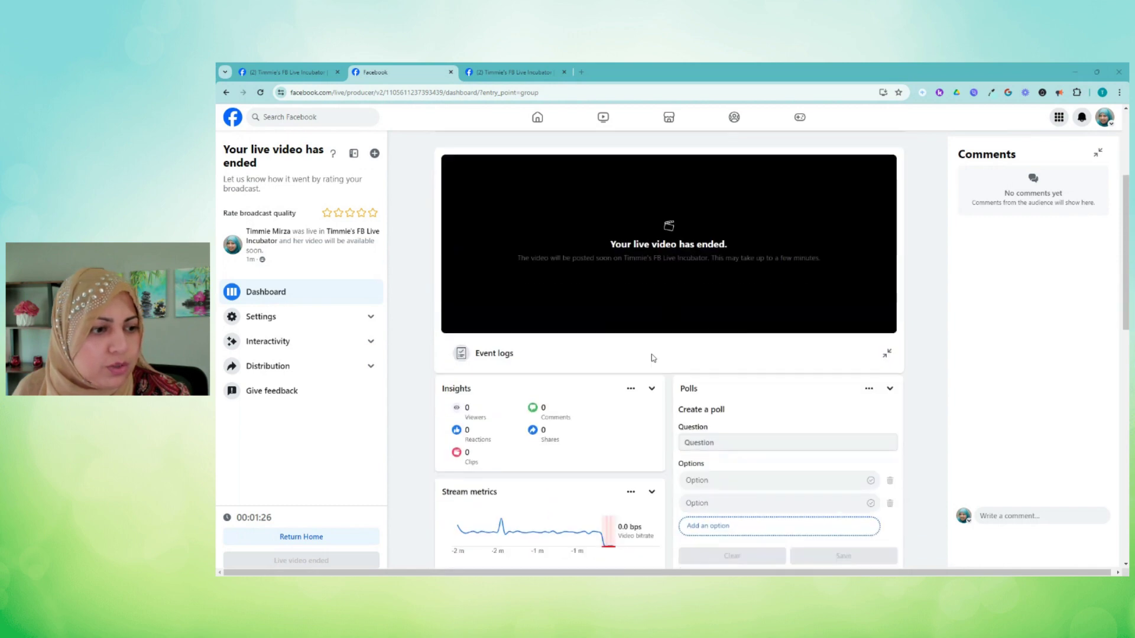
scroll(1020, 532, "down", 2)
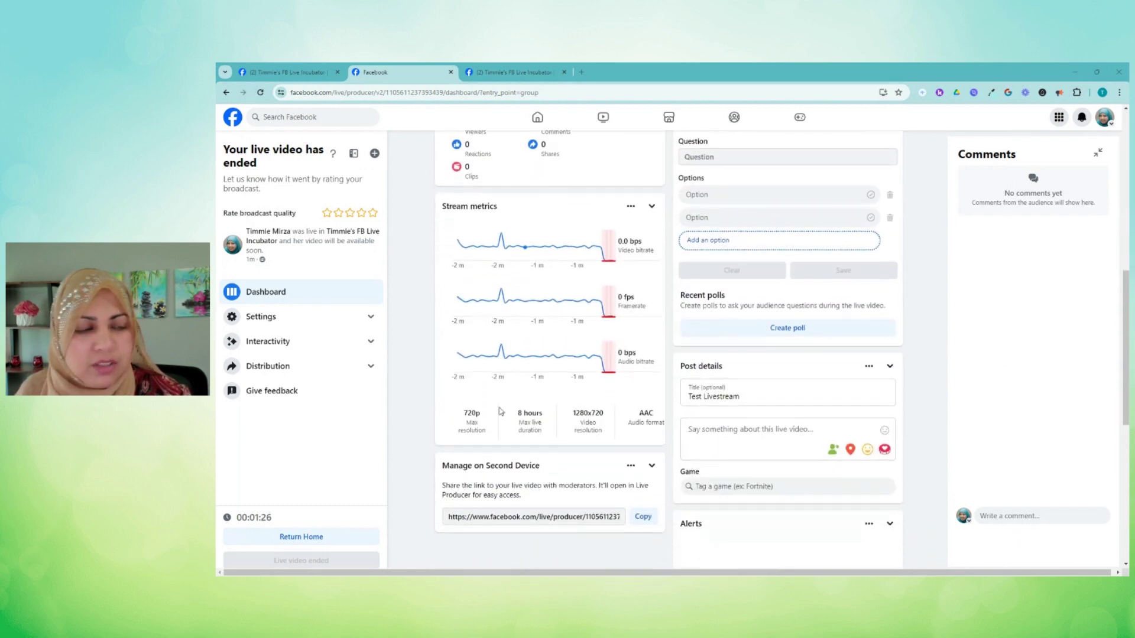
scroll(560, 445, "down", 2)
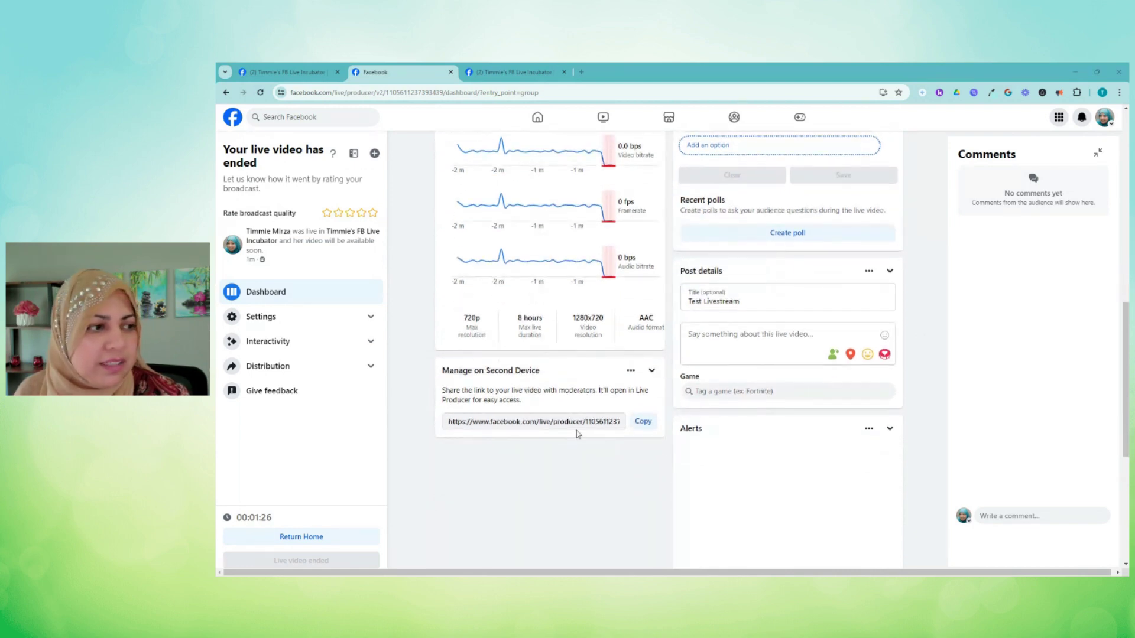
scroll(578, 431, "up", 6)
scroll(582, 390, "up", 2)
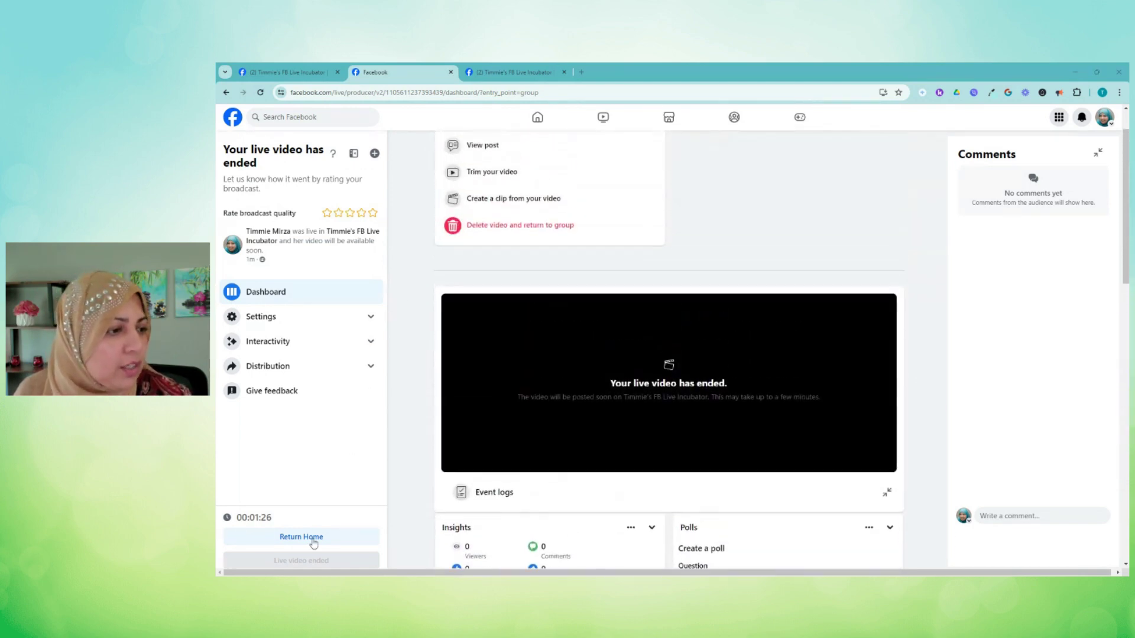
left_click(308, 538)
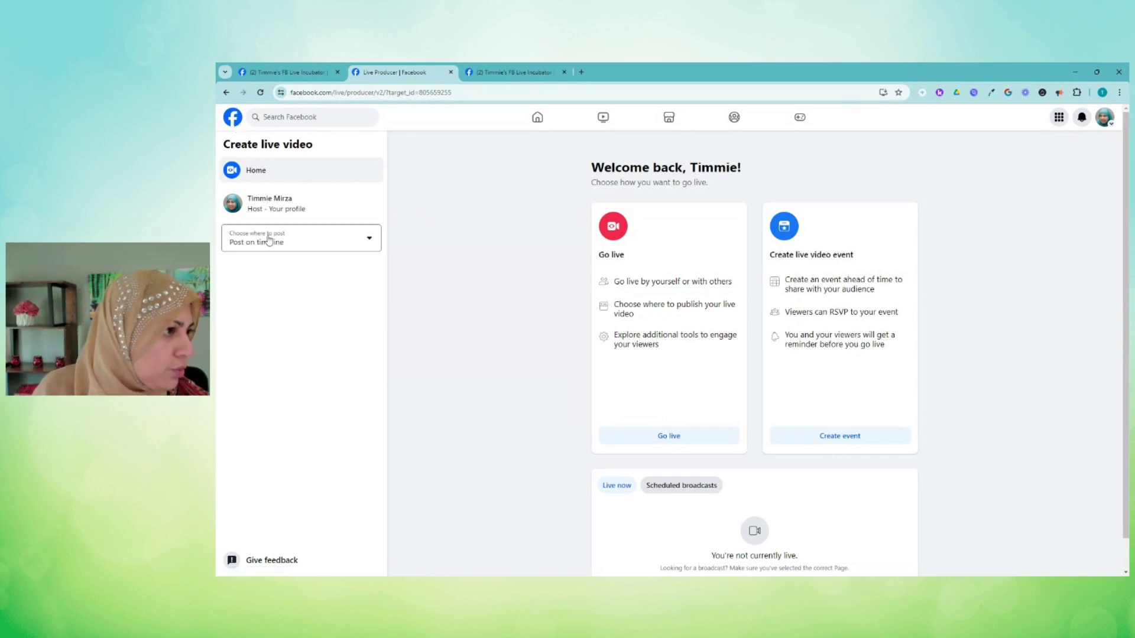
left_click(237, 119)
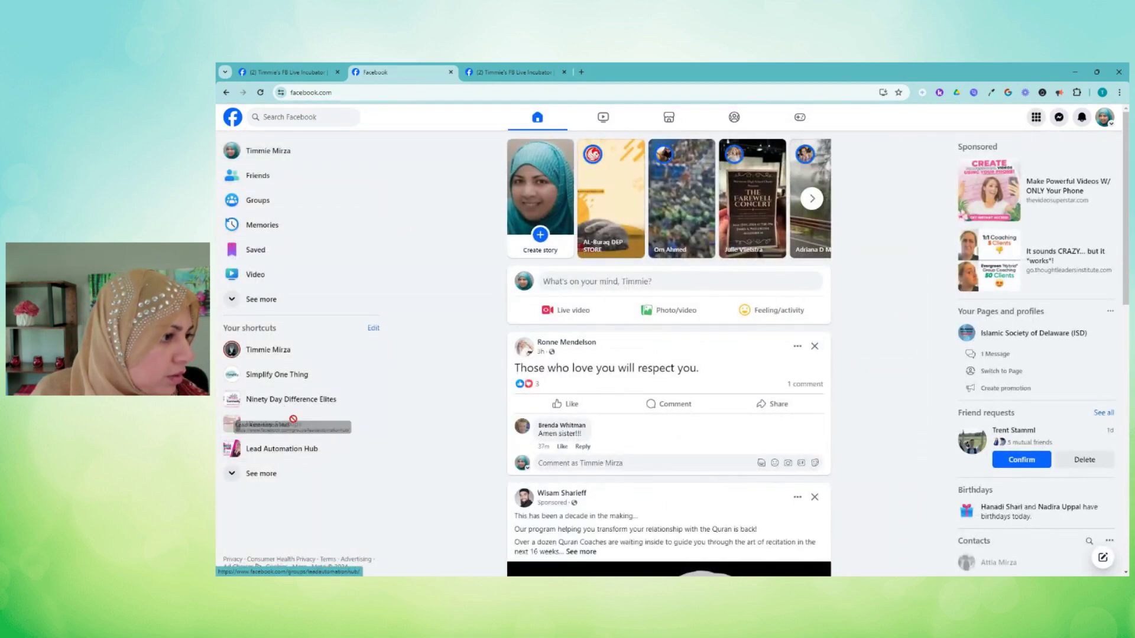
Open the FB Live Incubator group from the list of groups you manage.
left_click(277, 482)
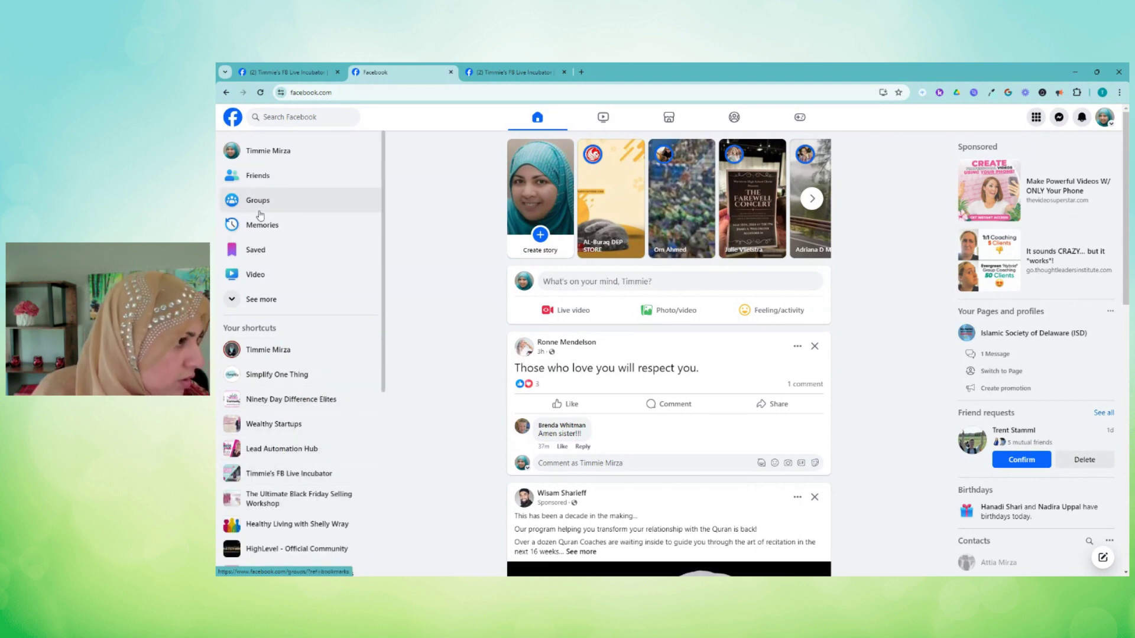
left_click(261, 204)
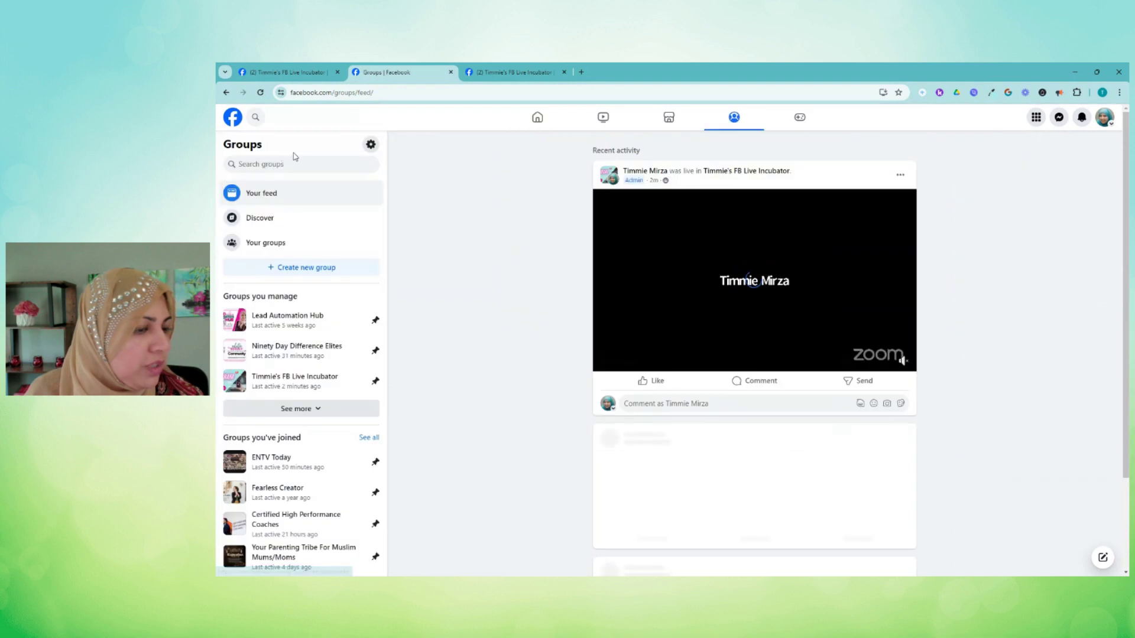
left_click(305, 379)
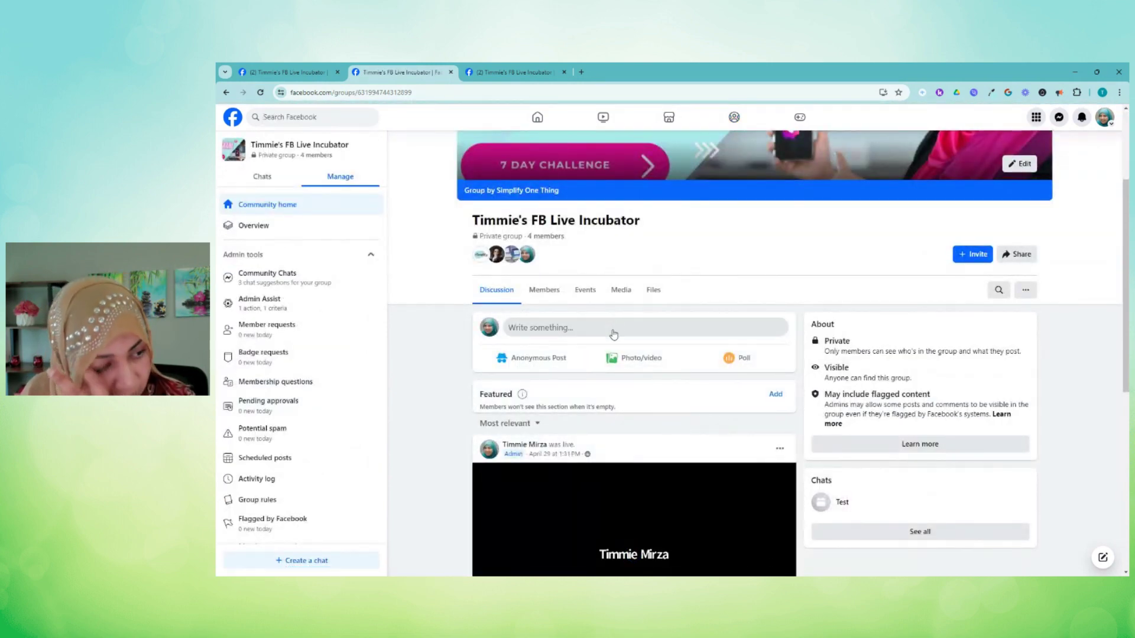
Start a live video from a new group post, choose Go live, and expand the streaming software's advanced settings.
left_click(578, 329)
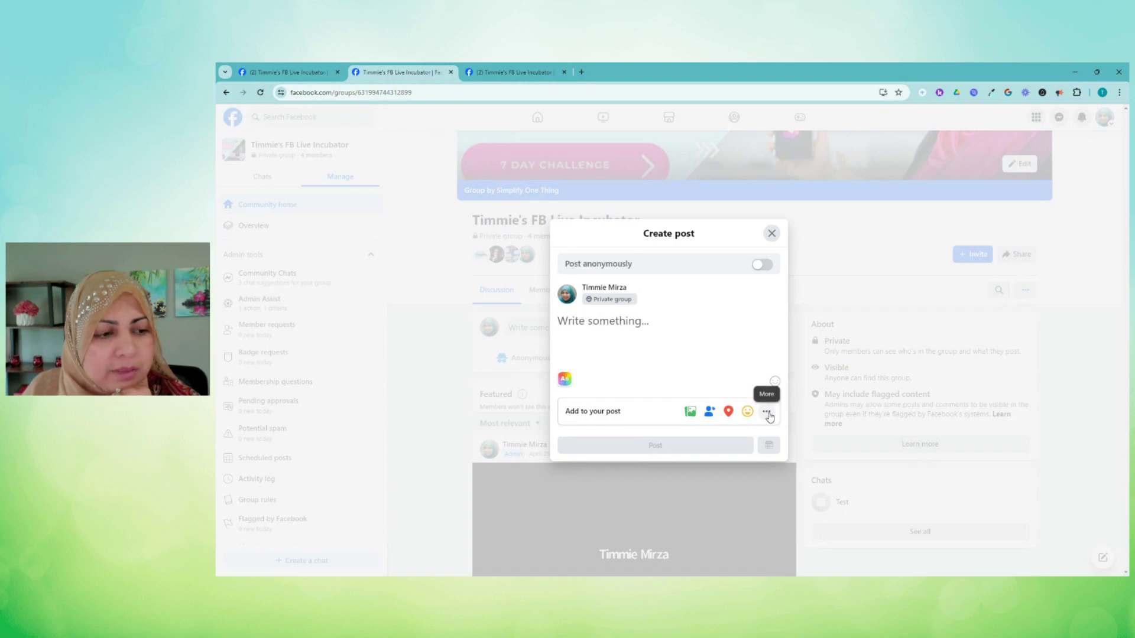
left_click(767, 414)
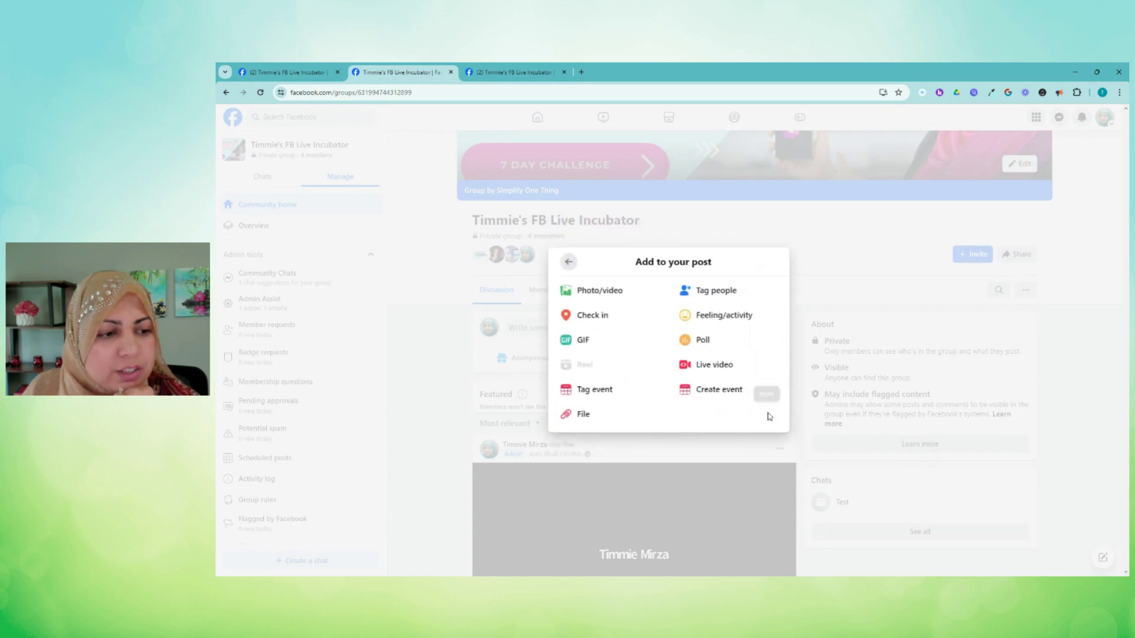
left_click(704, 377)
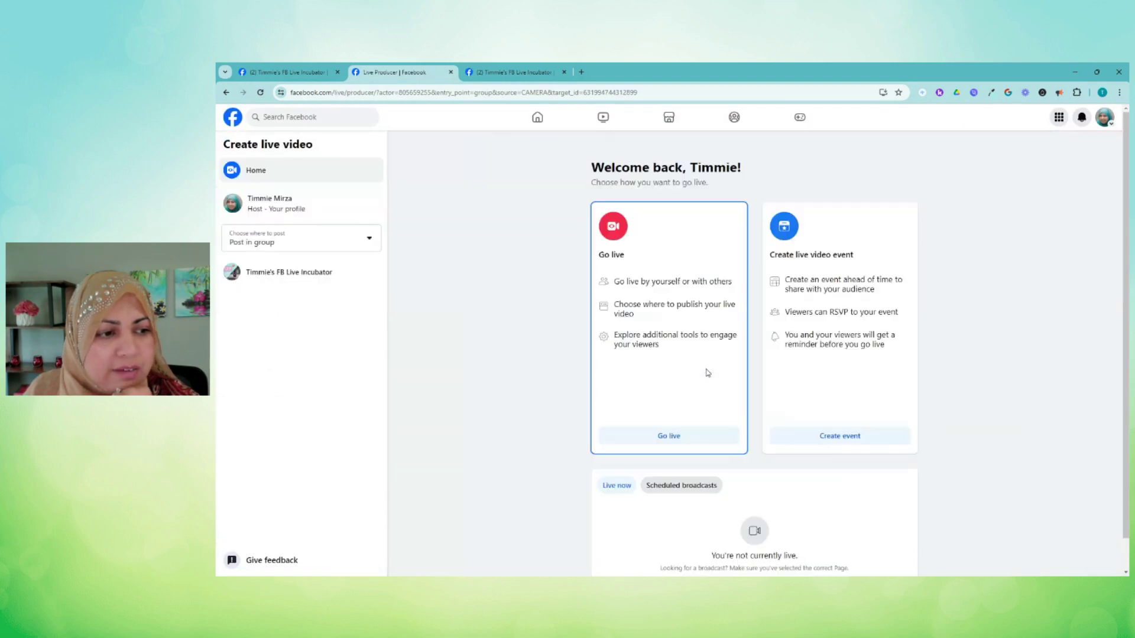
left_click(660, 438)
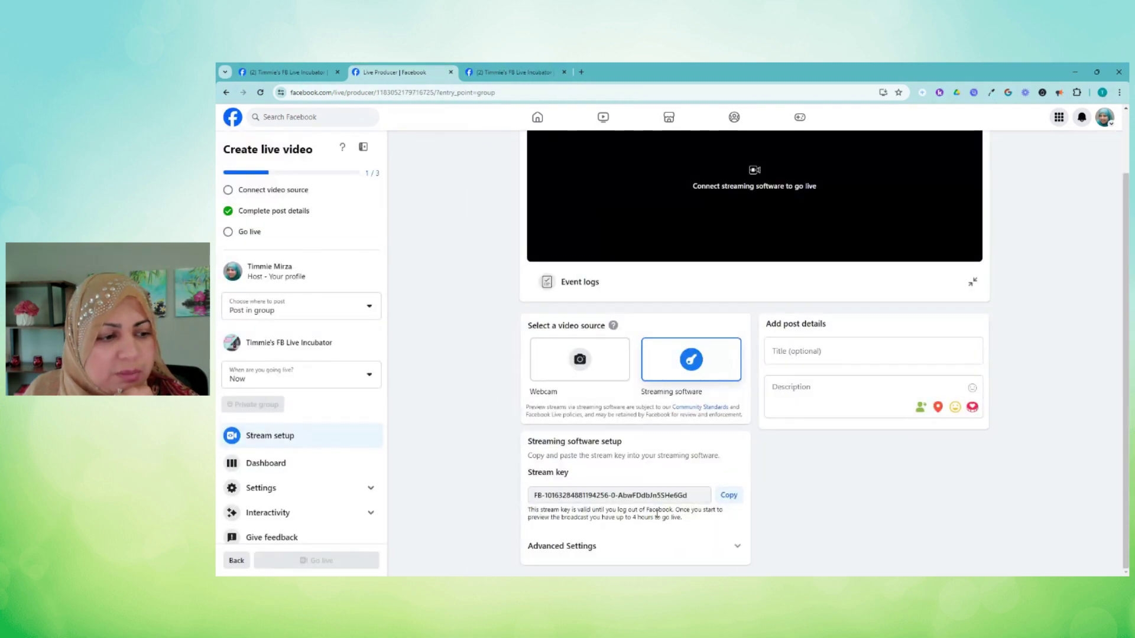
left_click(728, 550)
scroll(709, 544, "down", 2)
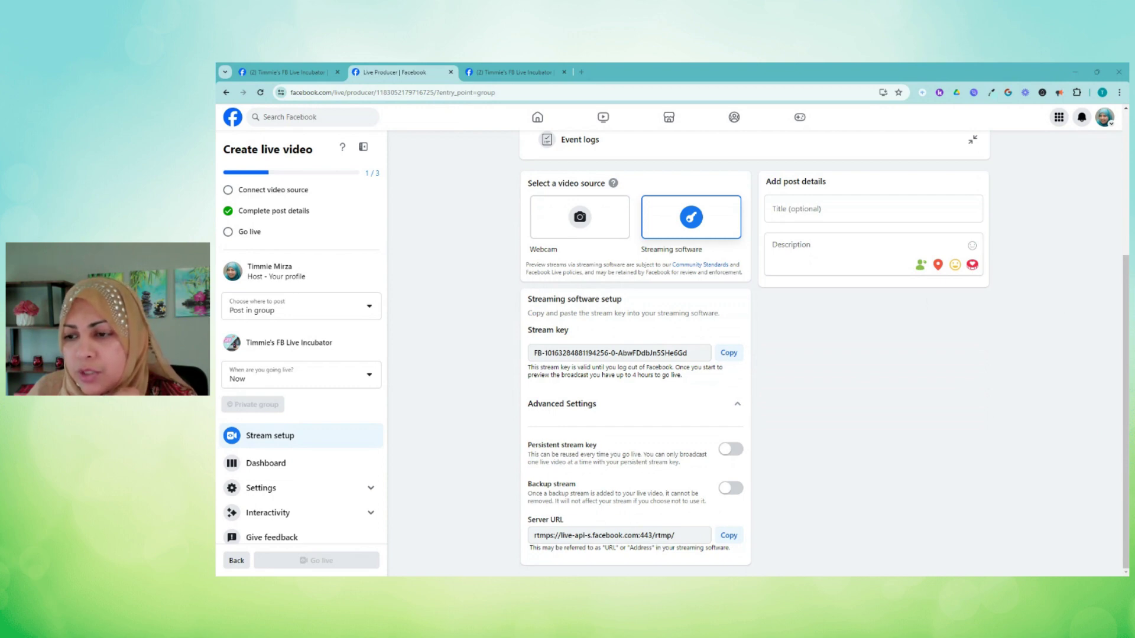
Switch to Zoom, end the current meeting and bring up a new meeting in a maximized window.
key("alt+Tab")
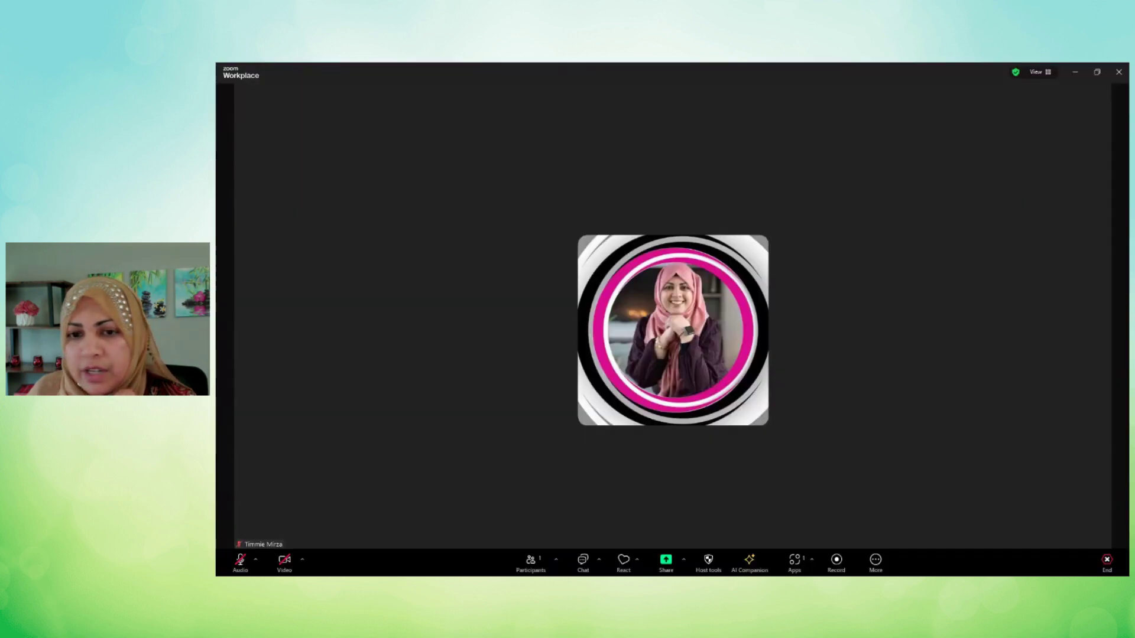
left_click(1106, 561)
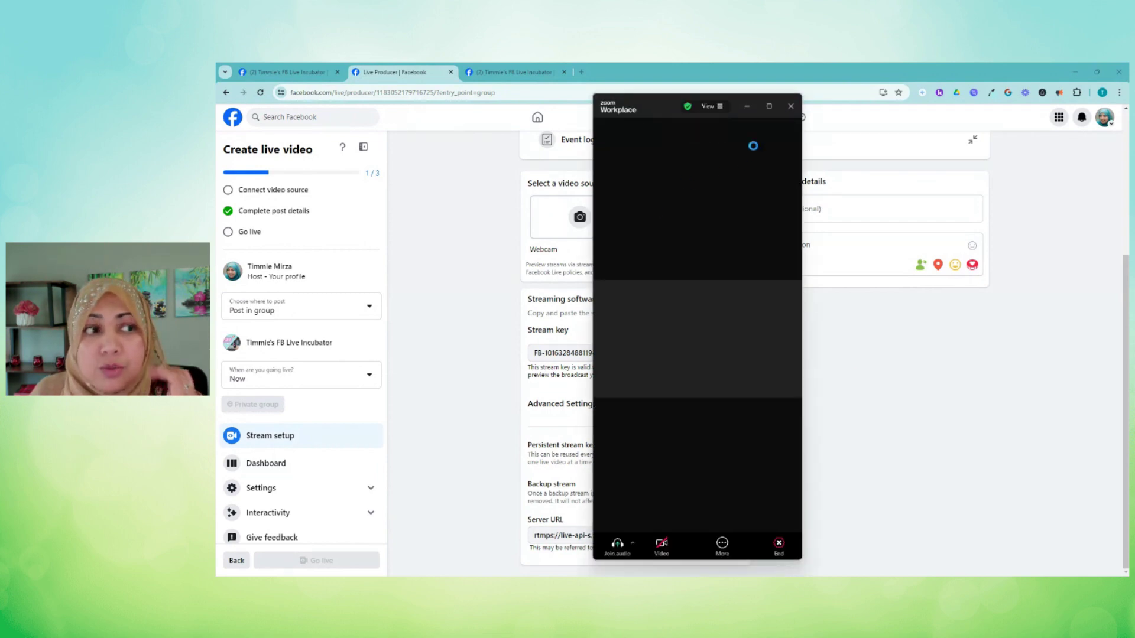
left_click(769, 106)
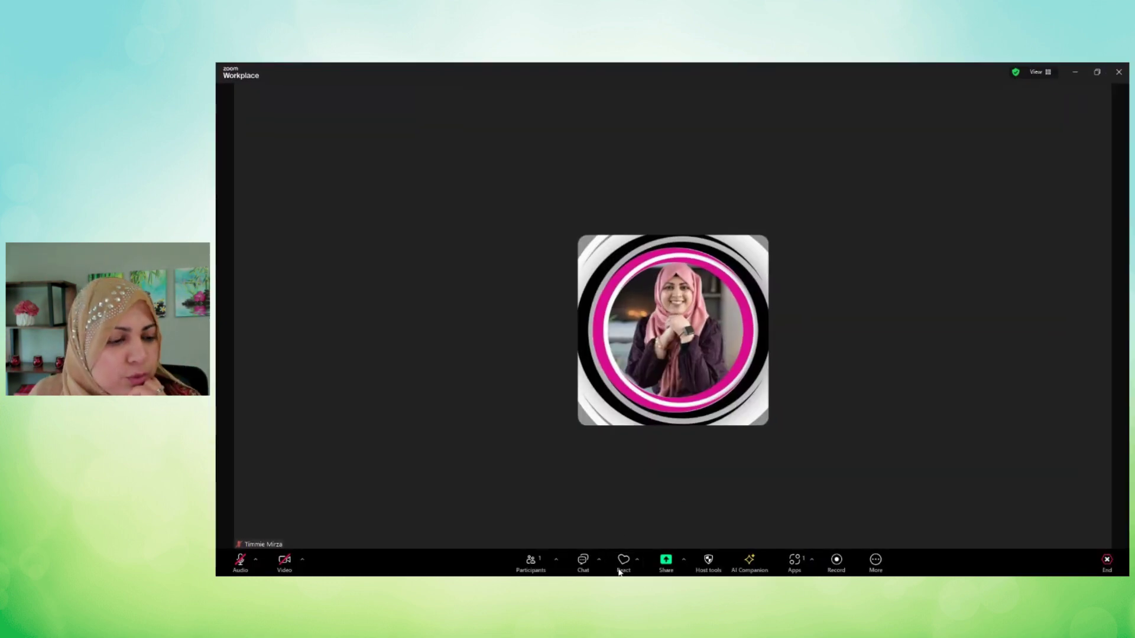
Send "opt out" to everyone in the meeting chat to remove the AI notetaker.
left_click(876, 561)
mouse_move(882, 524)
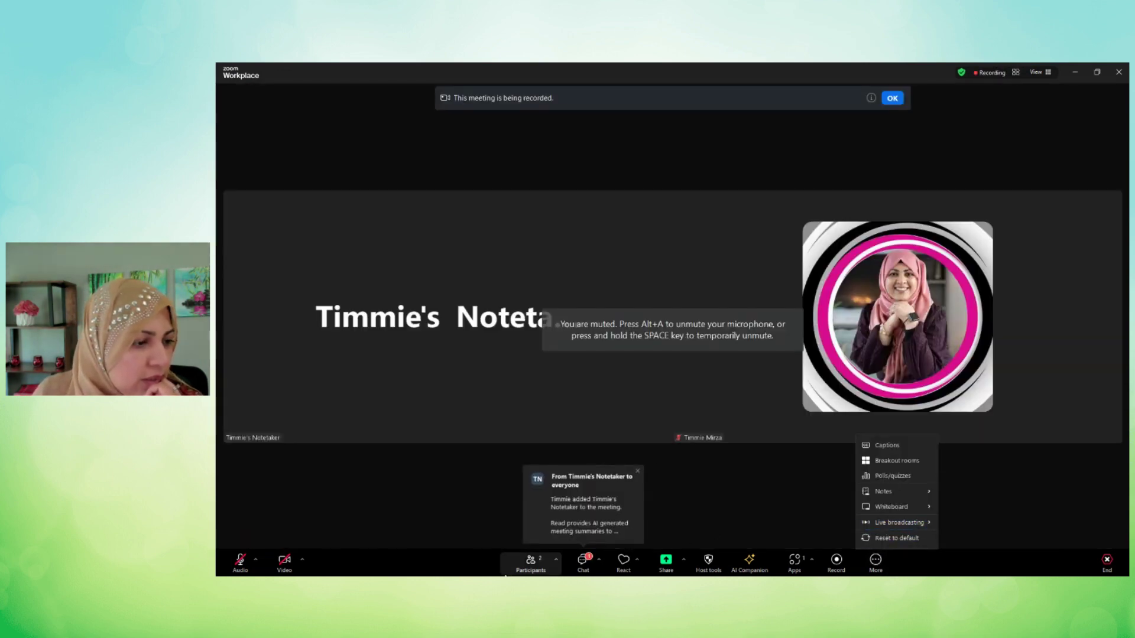
left_click(582, 560)
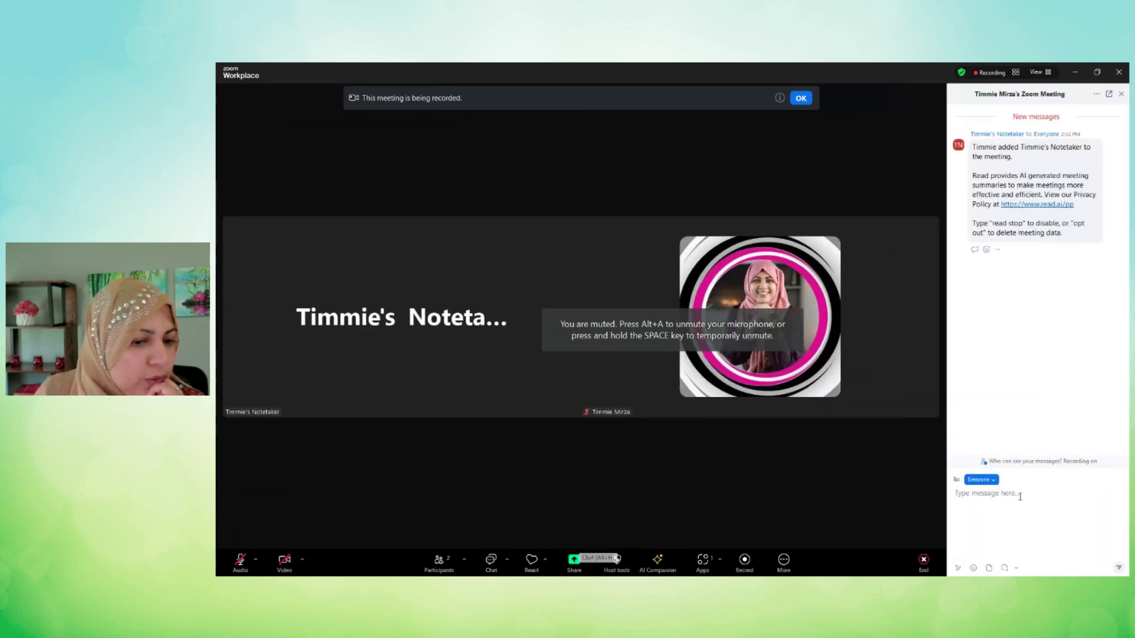
type("opt ou")
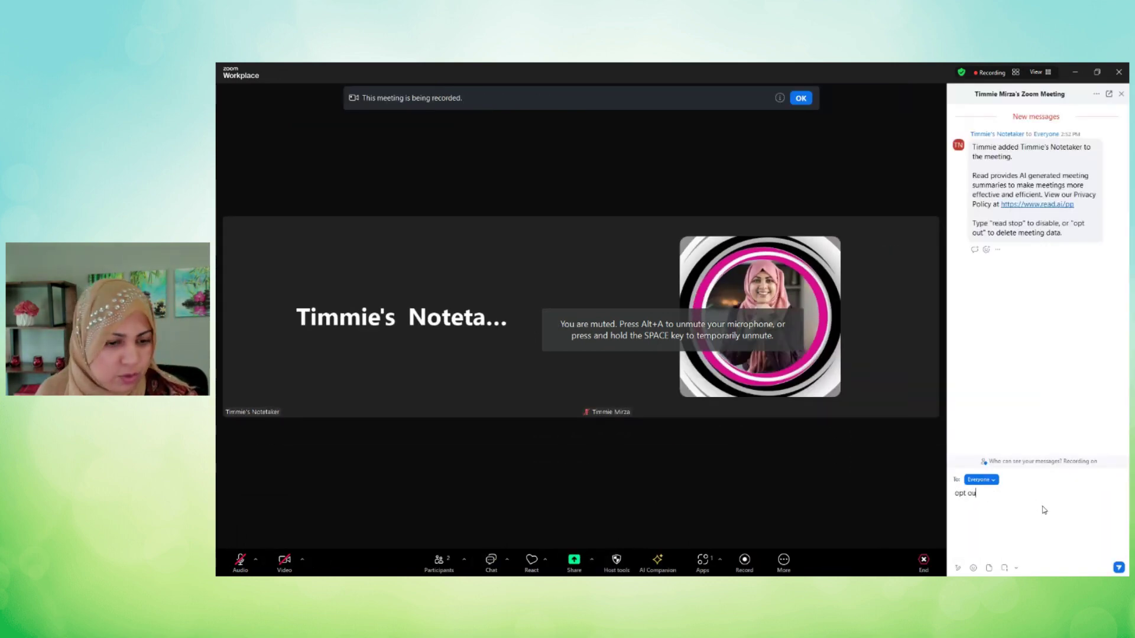
type("t")
key("Return")
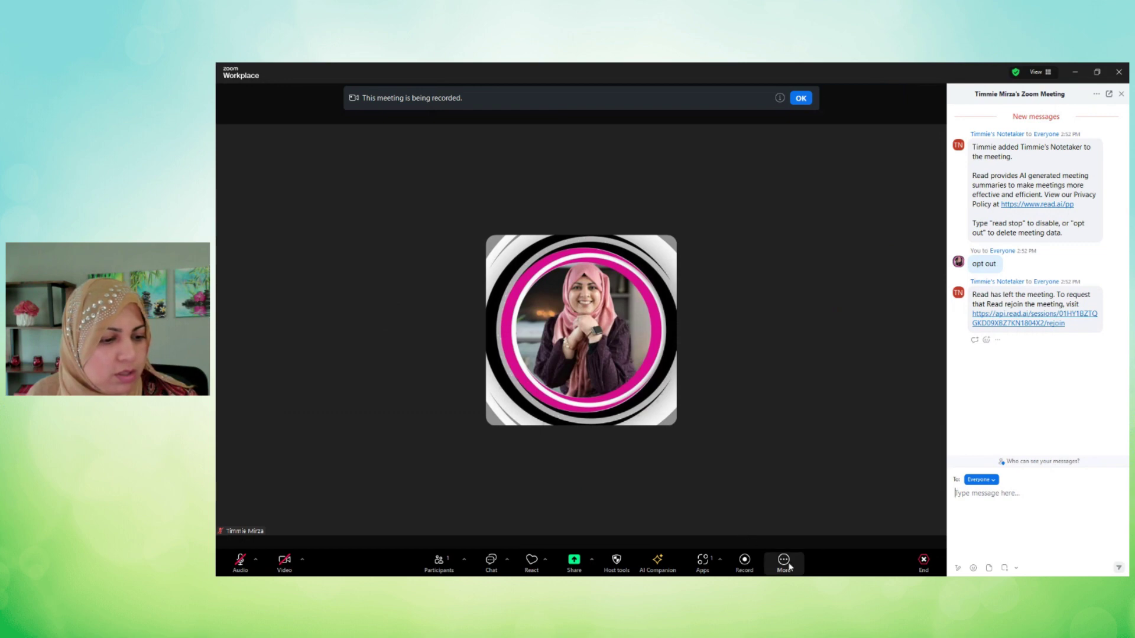
Open Zoom's Custom Live Streaming Service setup page and go through its streaming URL, streaming key and page URL fields.
left_click(785, 562)
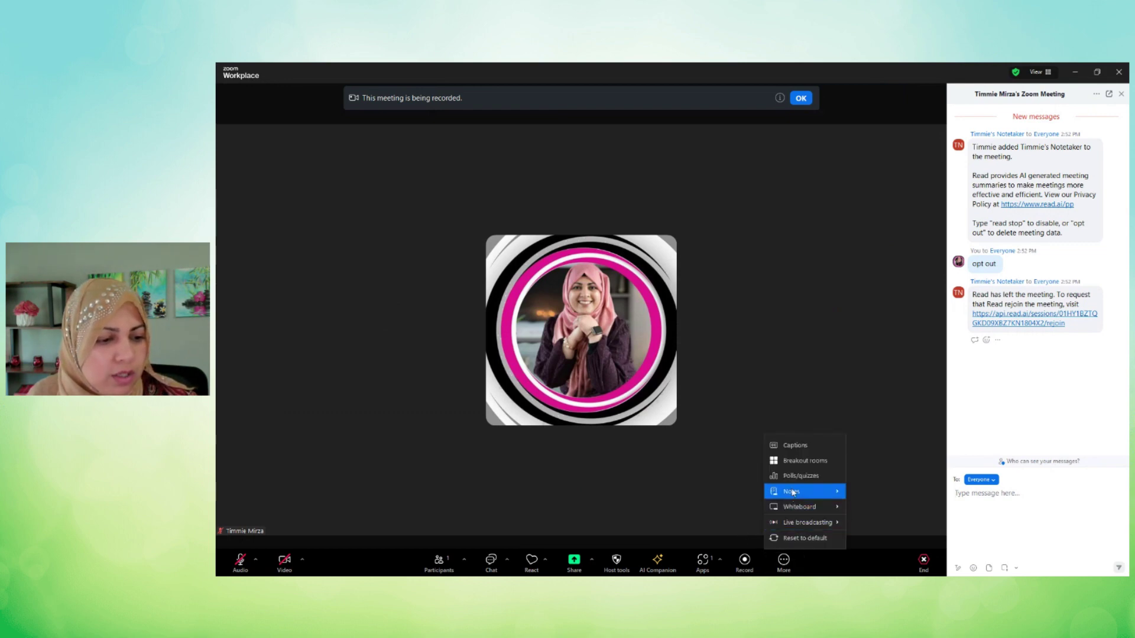
mouse_move(803, 522)
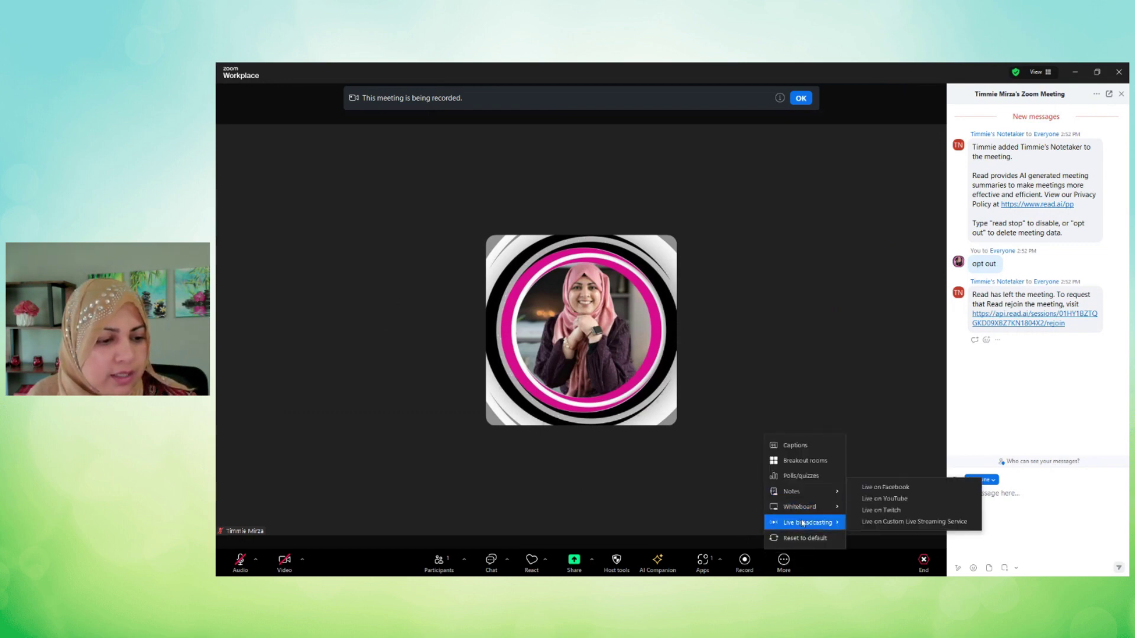
left_click(885, 522)
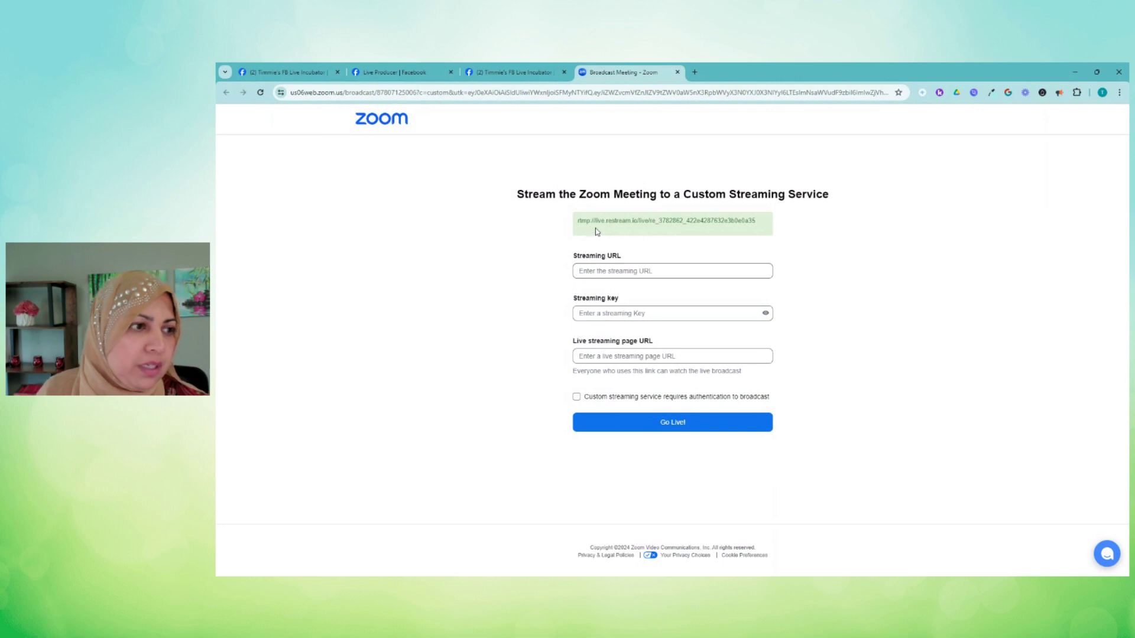
left_click(586, 272)
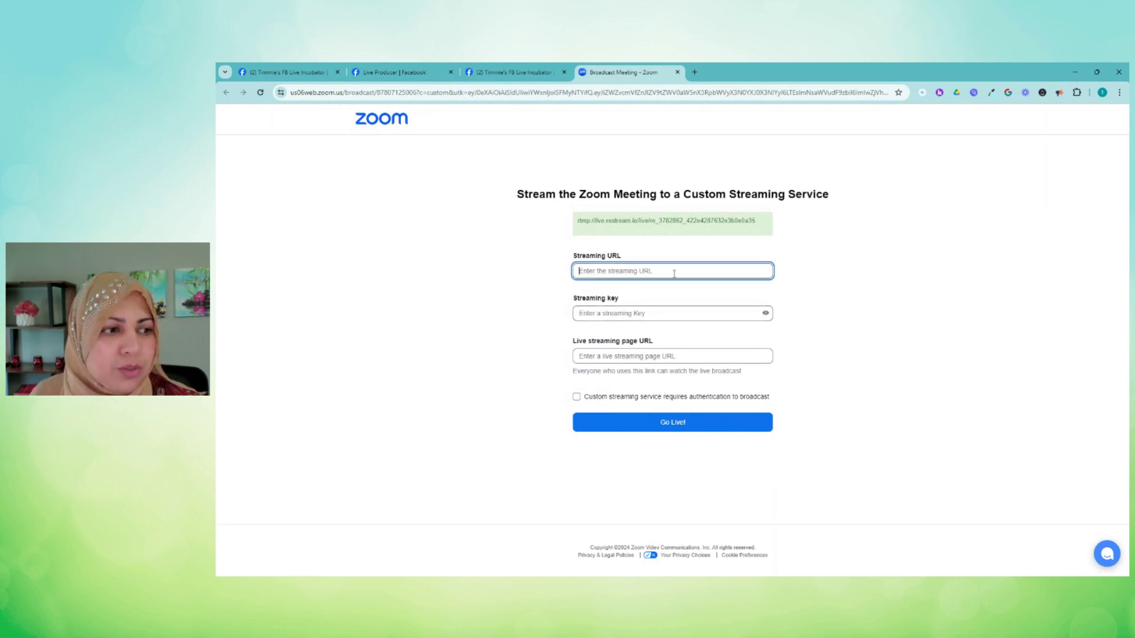
left_click(631, 359)
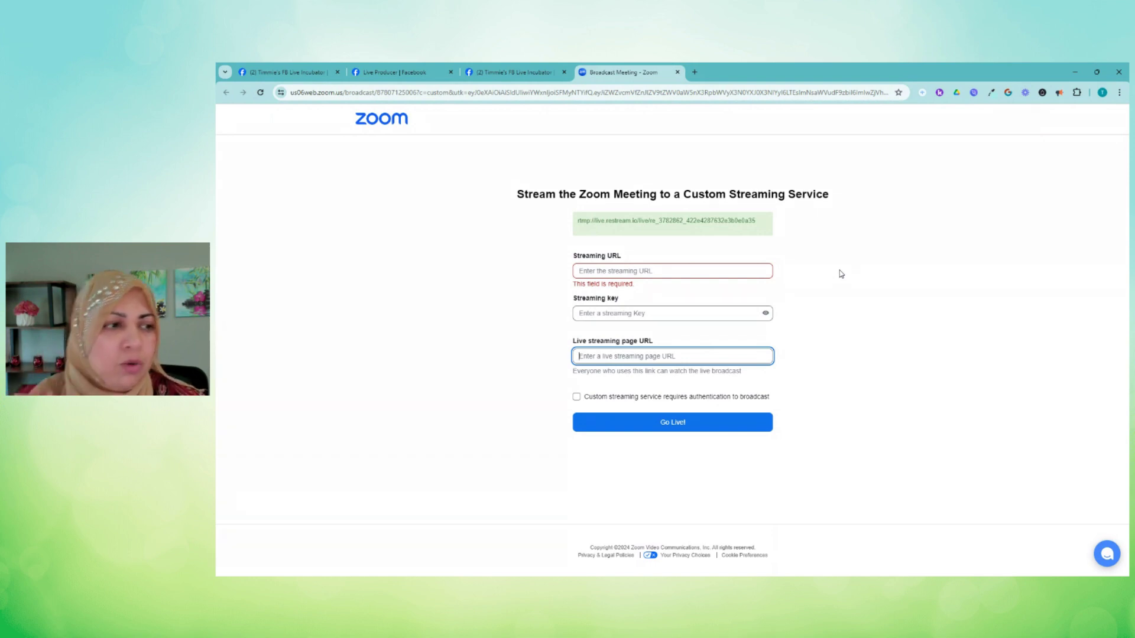
left_click(621, 314)
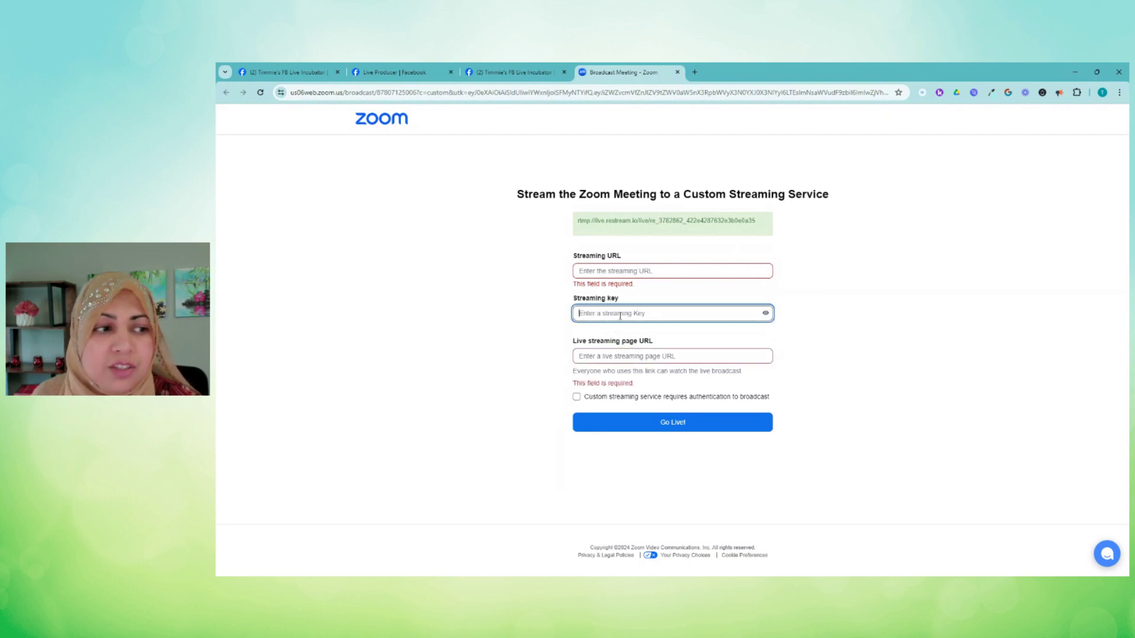
Copy the stream key from Facebook's Live Producer and highlight the preset streaming address on Zoom's broadcast page.
left_click(303, 74)
left_click(393, 72)
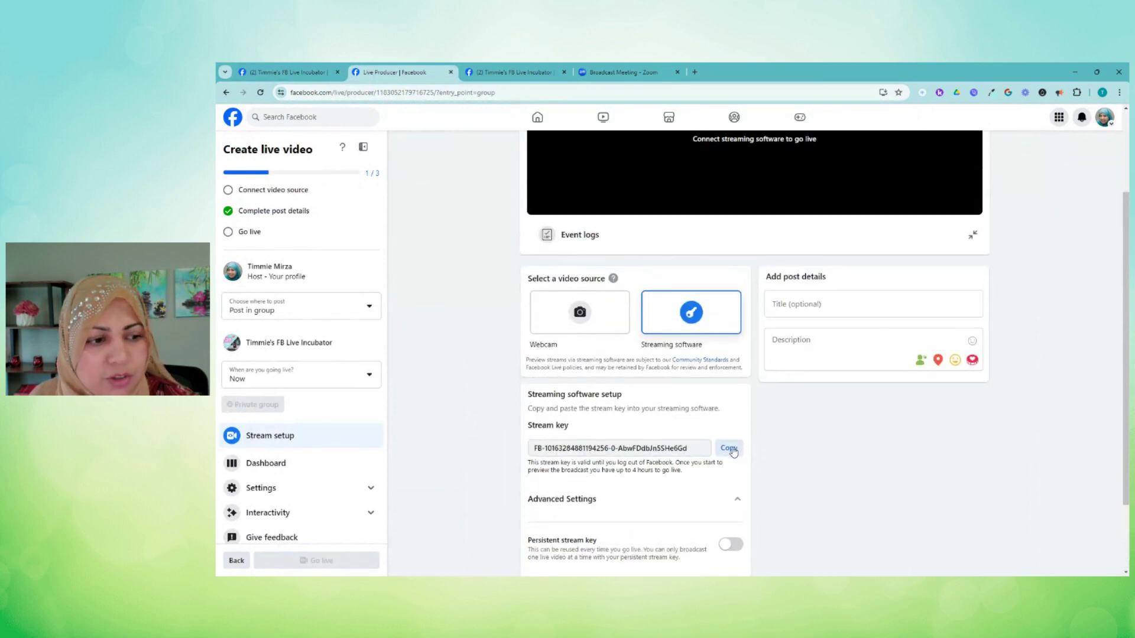
left_click(730, 449)
left_click(621, 72)
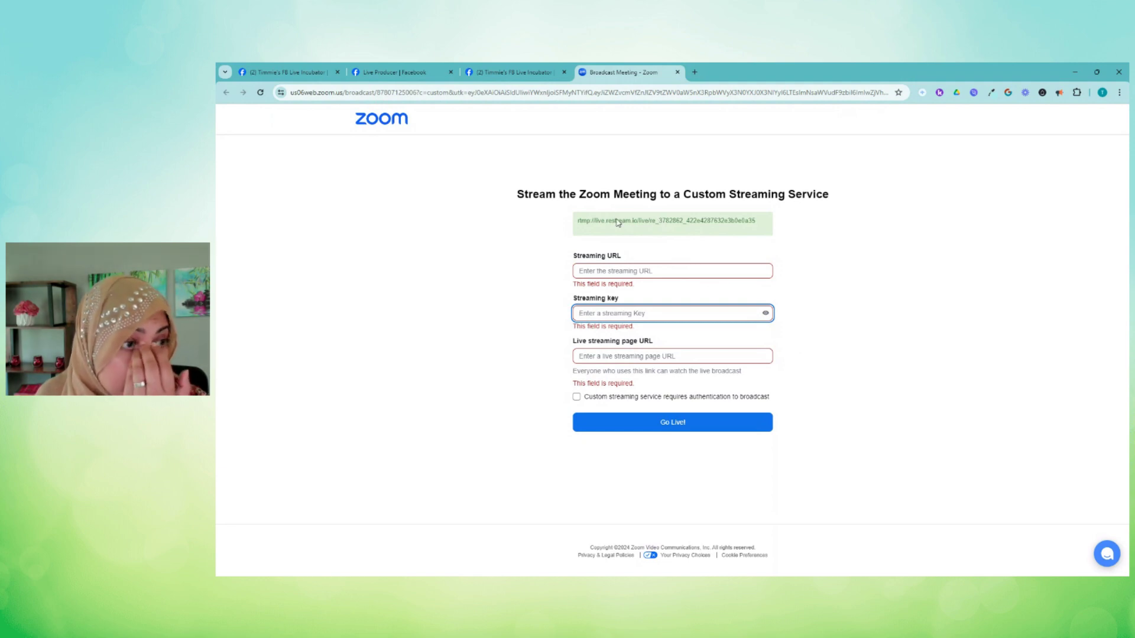
left_click_drag(765, 226, 570, 225)
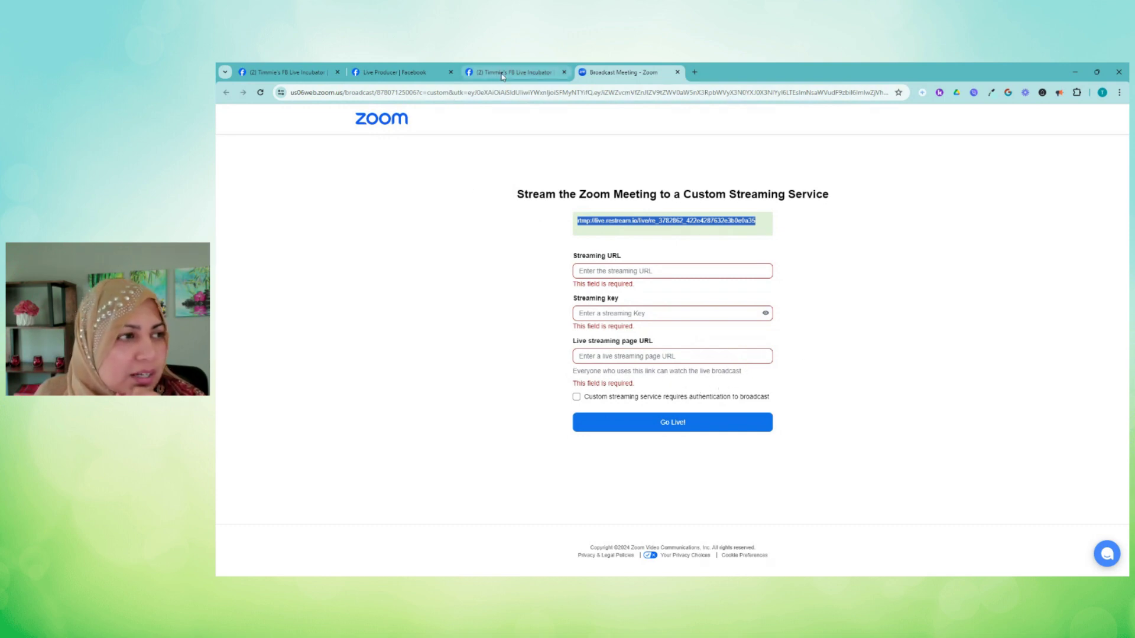
Review the stream settings in Facebook's Live Producer and set the live video's start to Later.
left_click(385, 74)
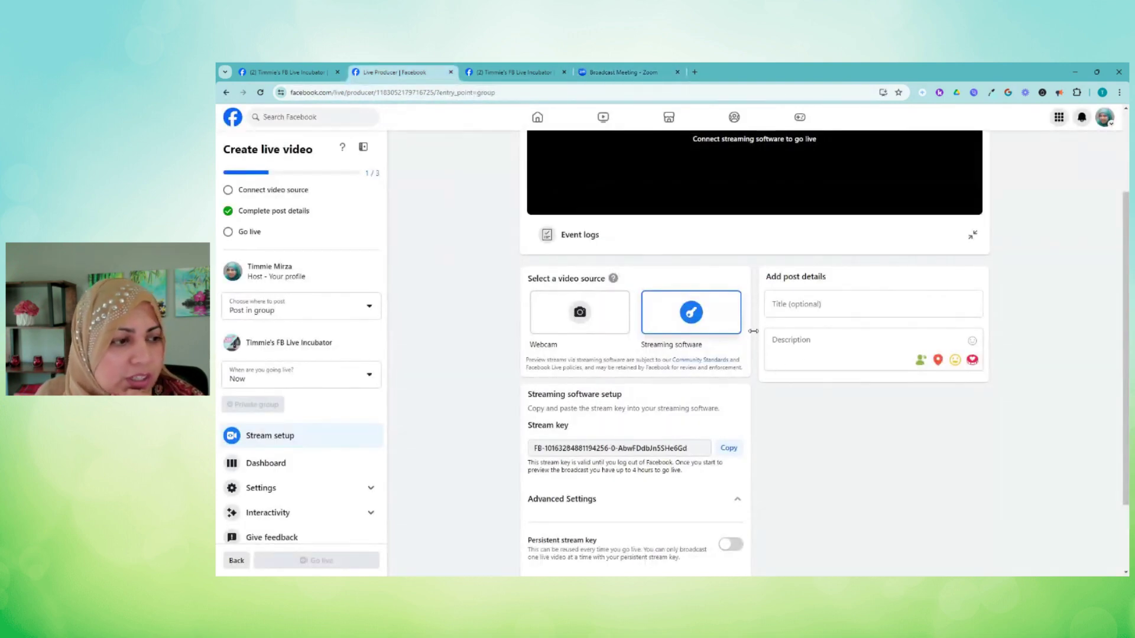
scroll(746, 346, "down", 2)
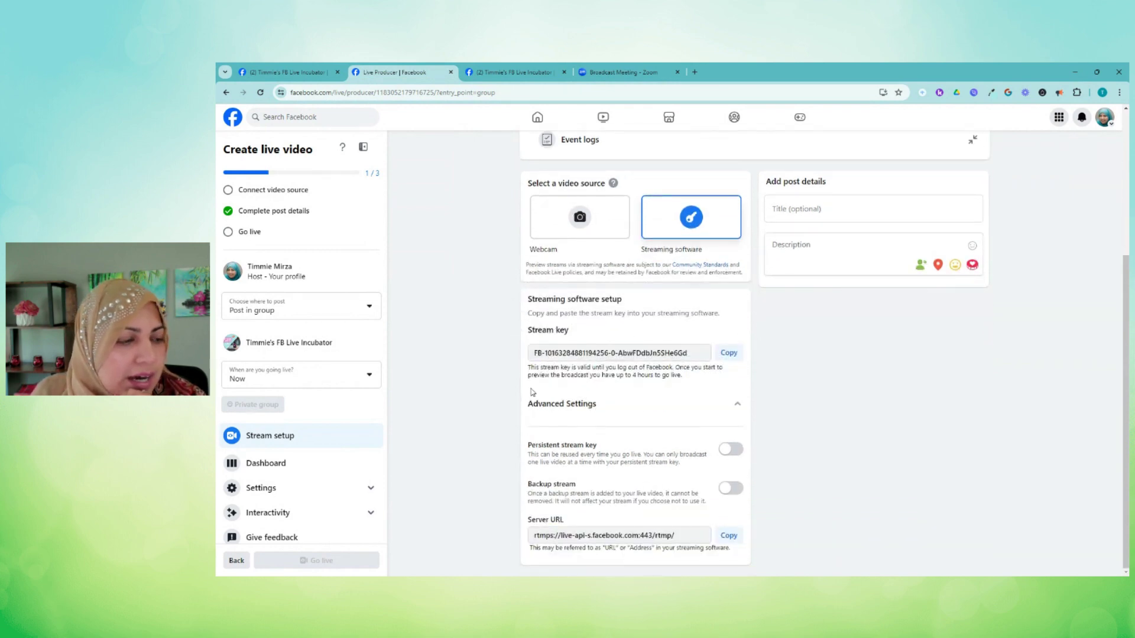
scroll(670, 335, "up", 2)
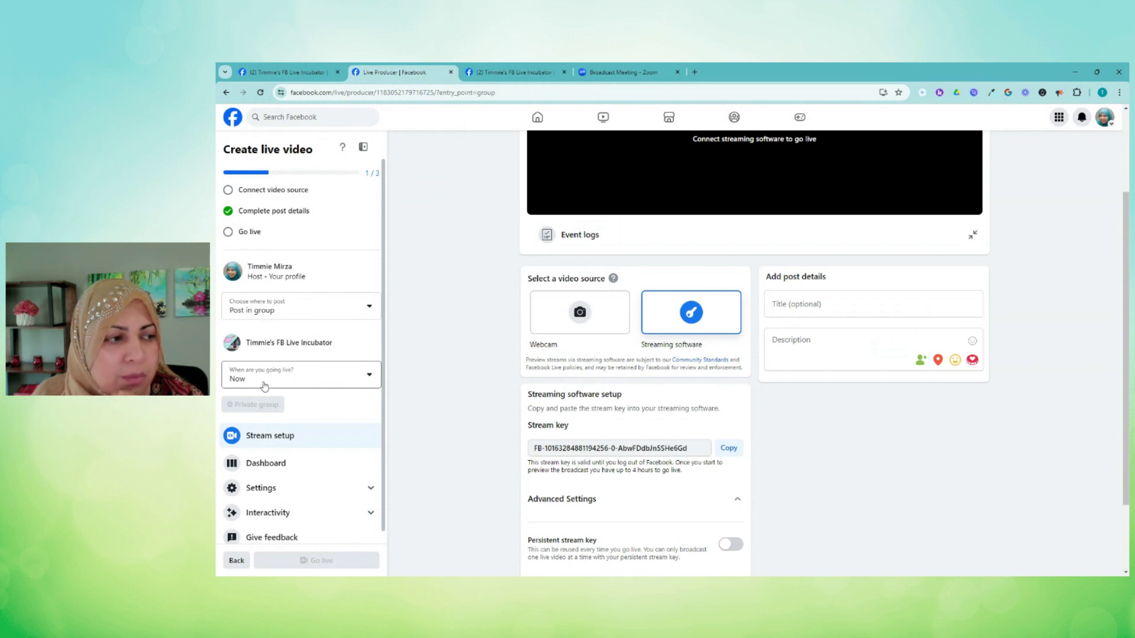
left_click(295, 387)
left_click(289, 421)
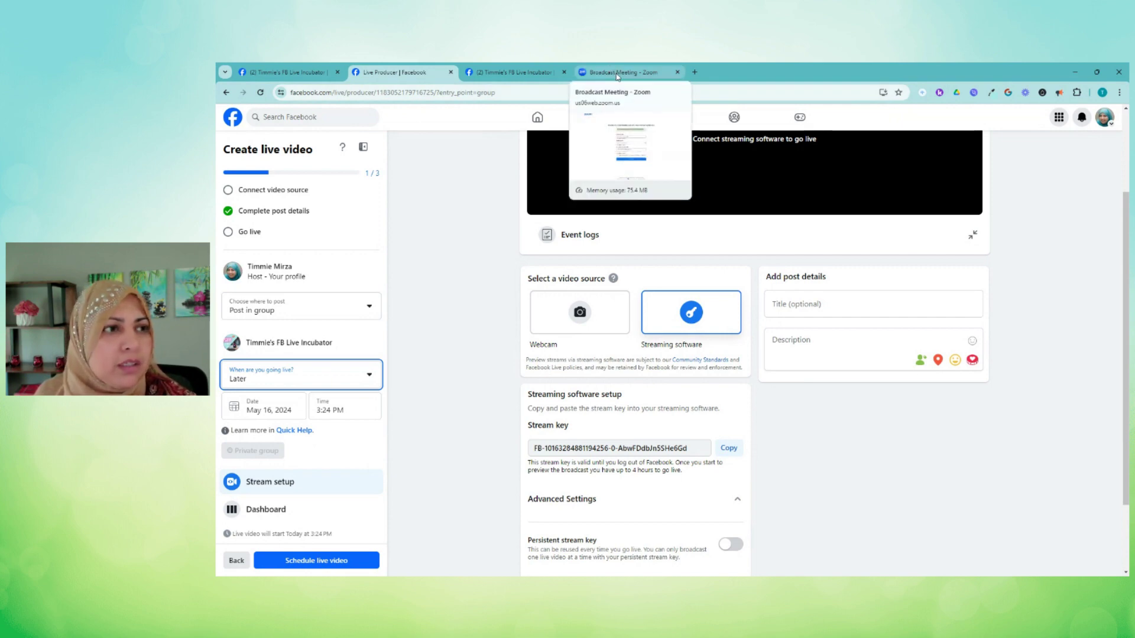
Compare Zoom's custom streaming fields with the Facebook group page and the Live Producer's stream key, server URL and post details.
left_click(615, 73)
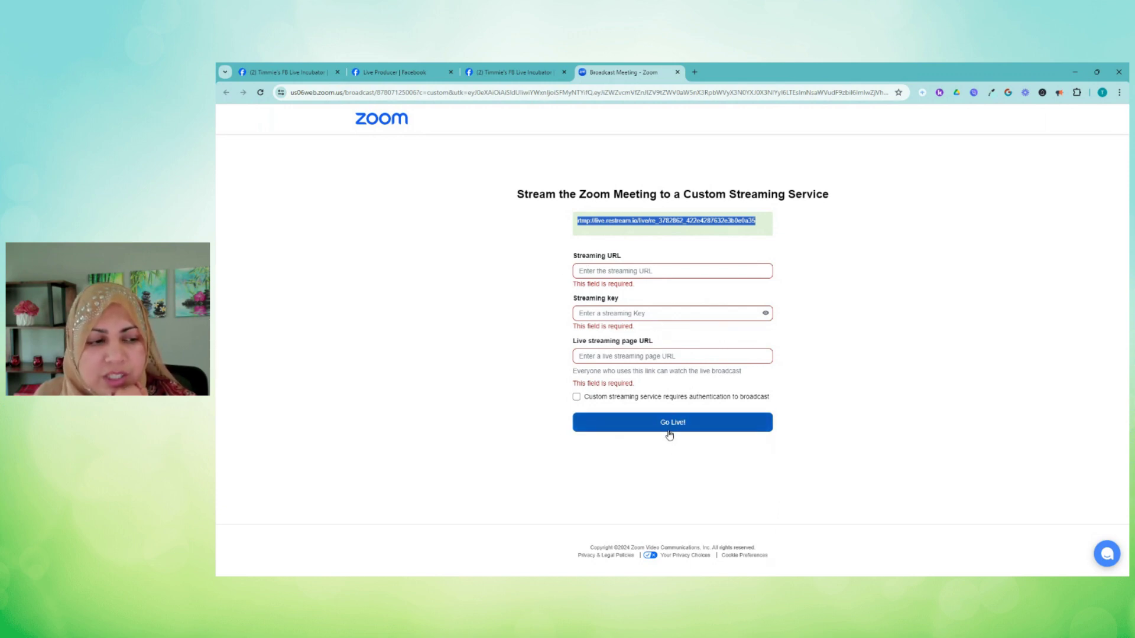
left_click(520, 73)
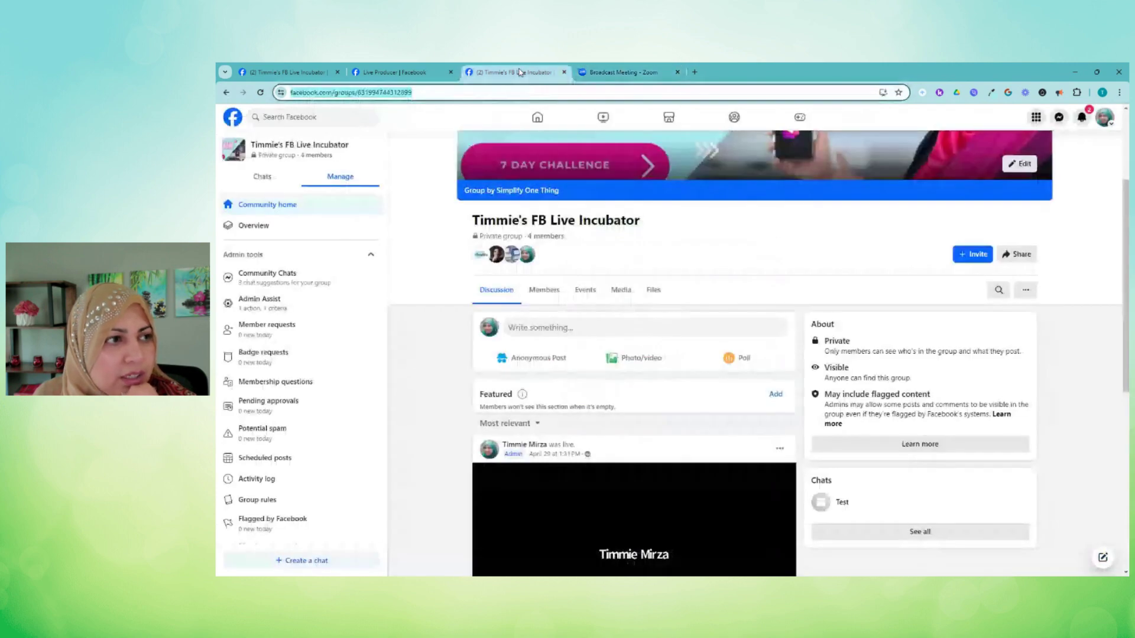
left_click(413, 73)
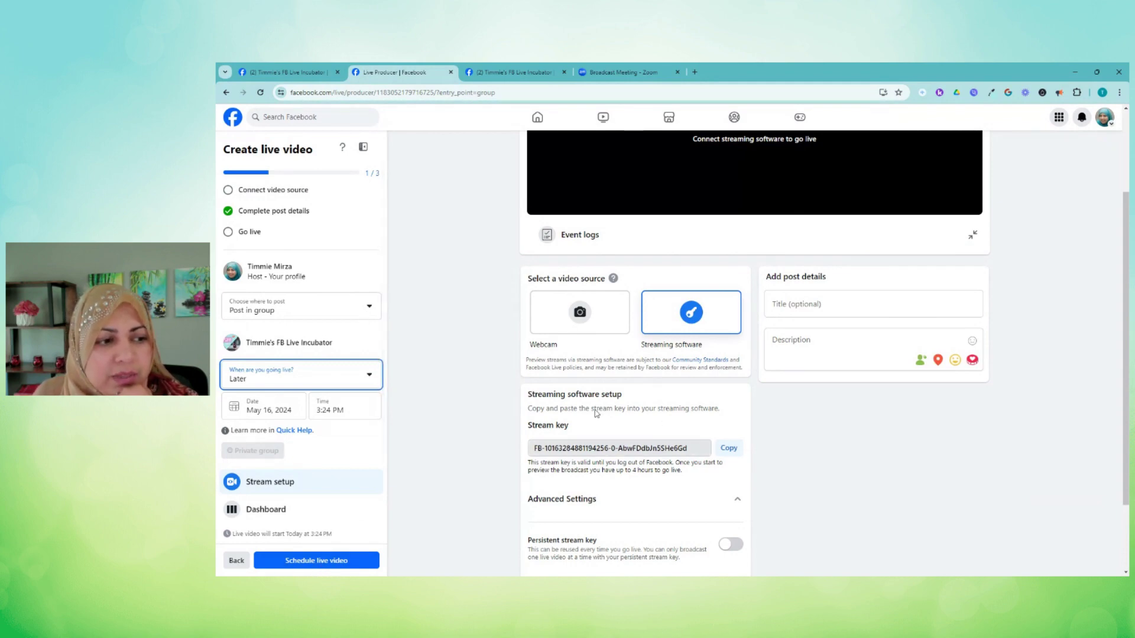
scroll(598, 436, "down", 2)
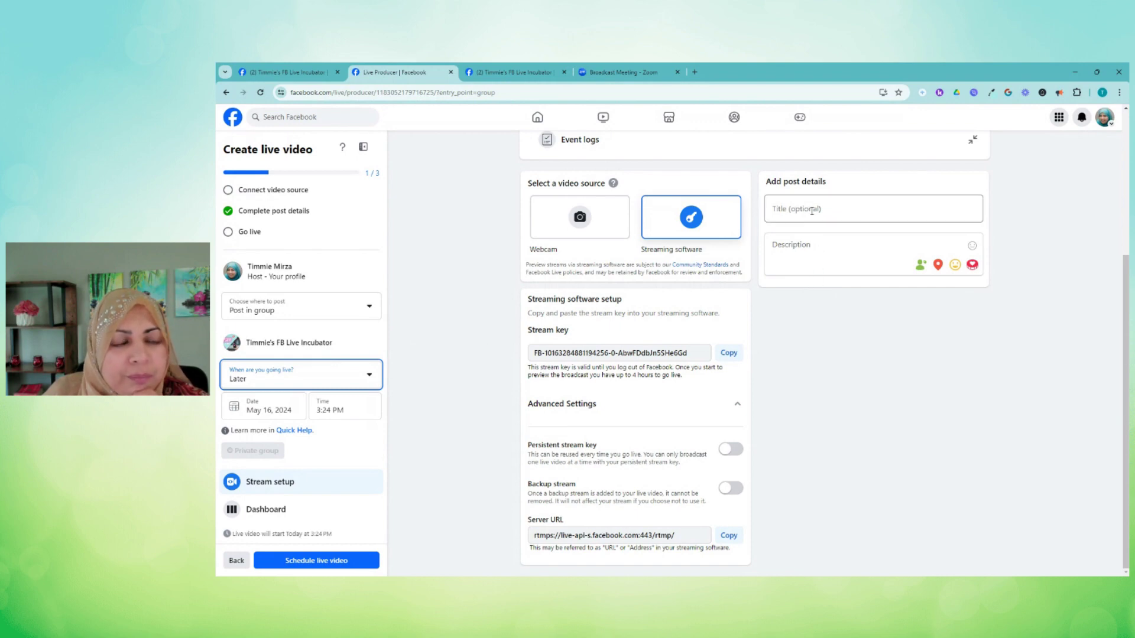
scroll(802, 243, "up", 2)
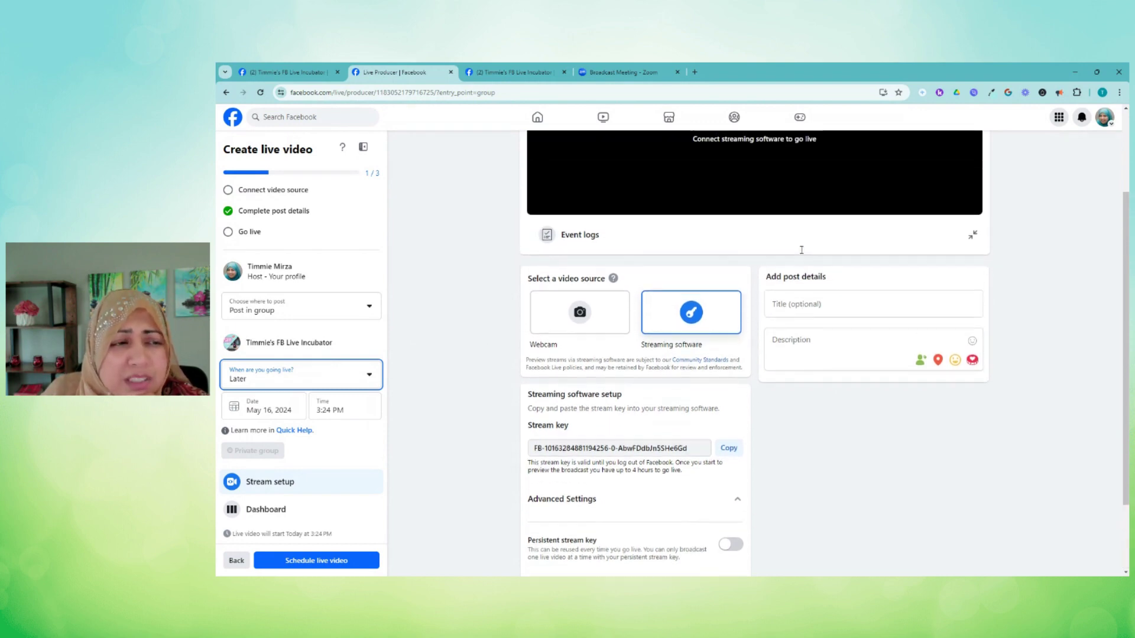
scroll(805, 261, "down", 2)
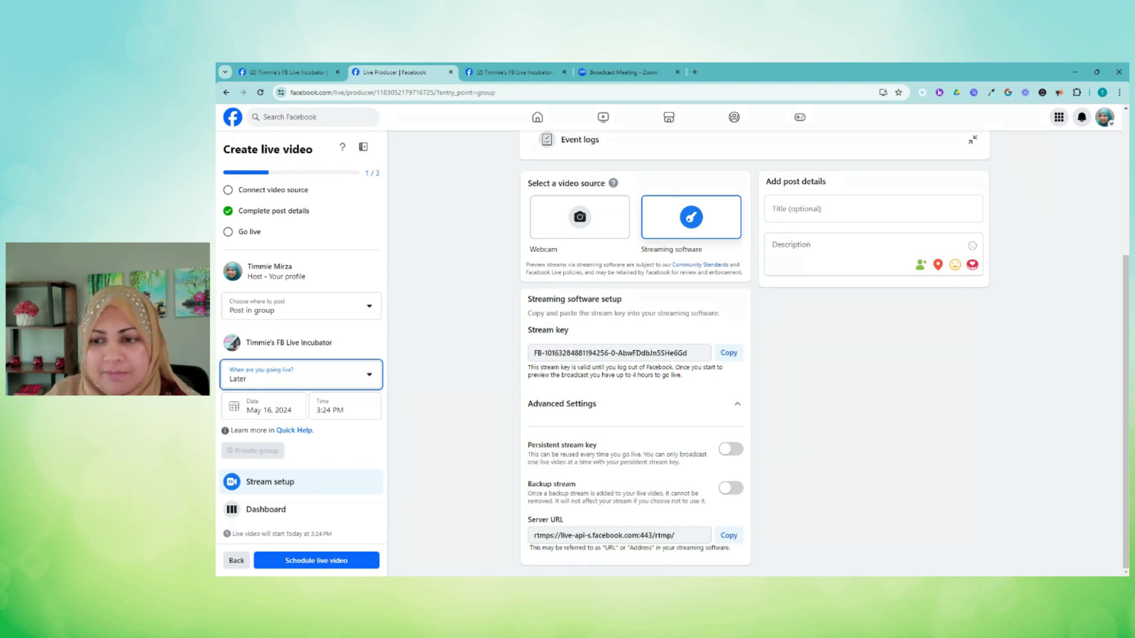
key("alt+Tab")
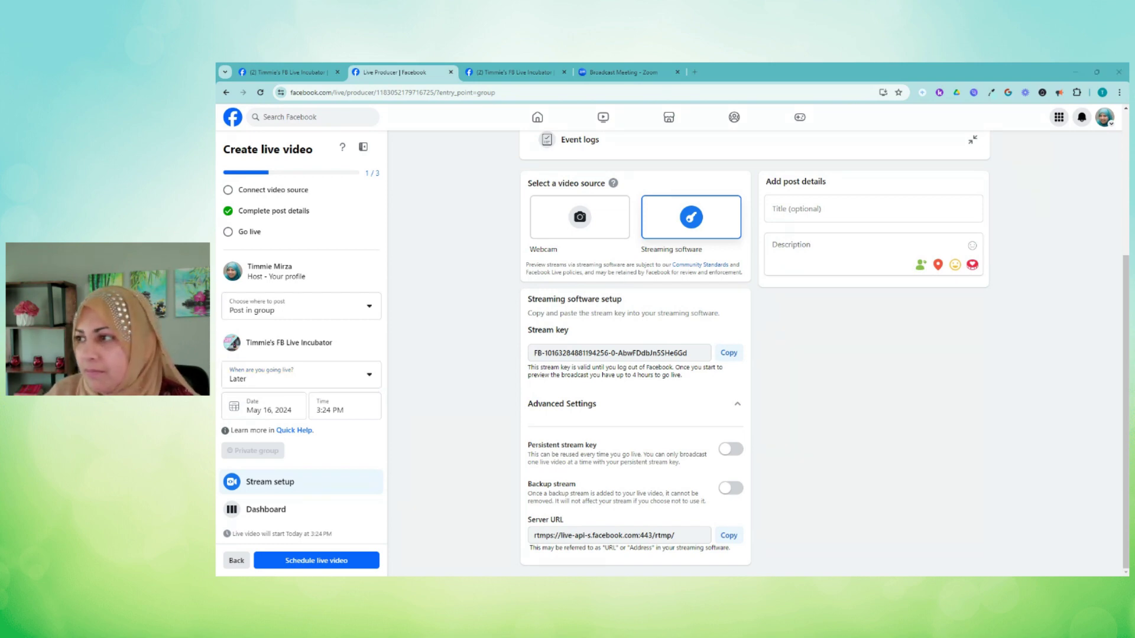